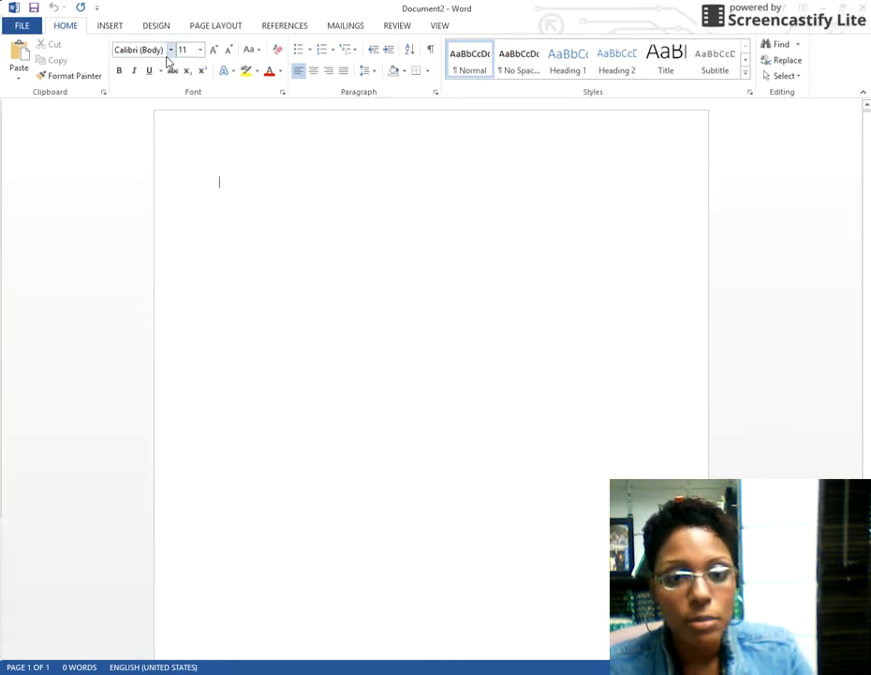
# Change the document font from Calibri to Times New Roman
pyautogui.click(169, 53)
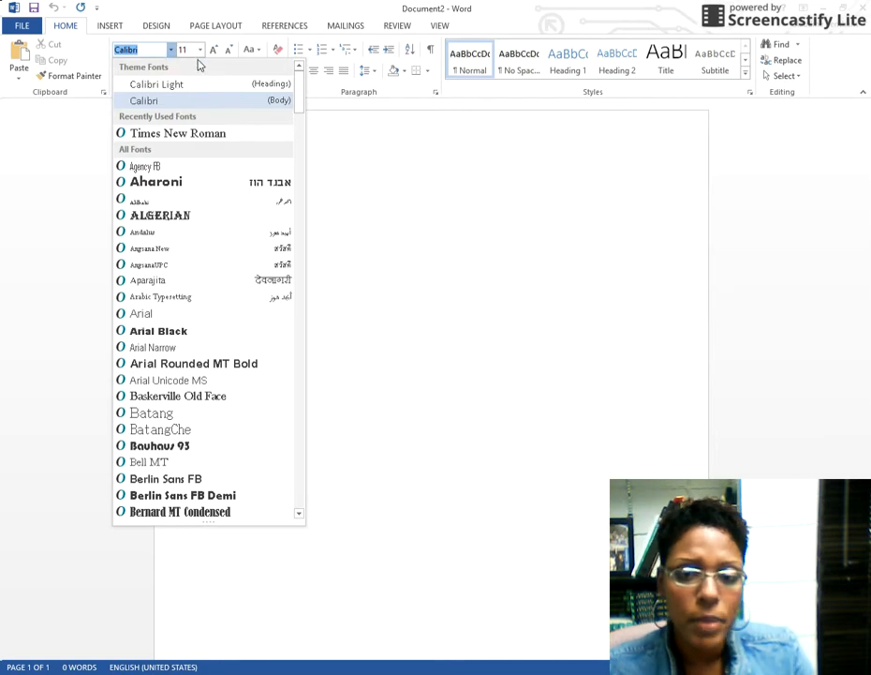
pyautogui.scroll(-20, 206, 290)
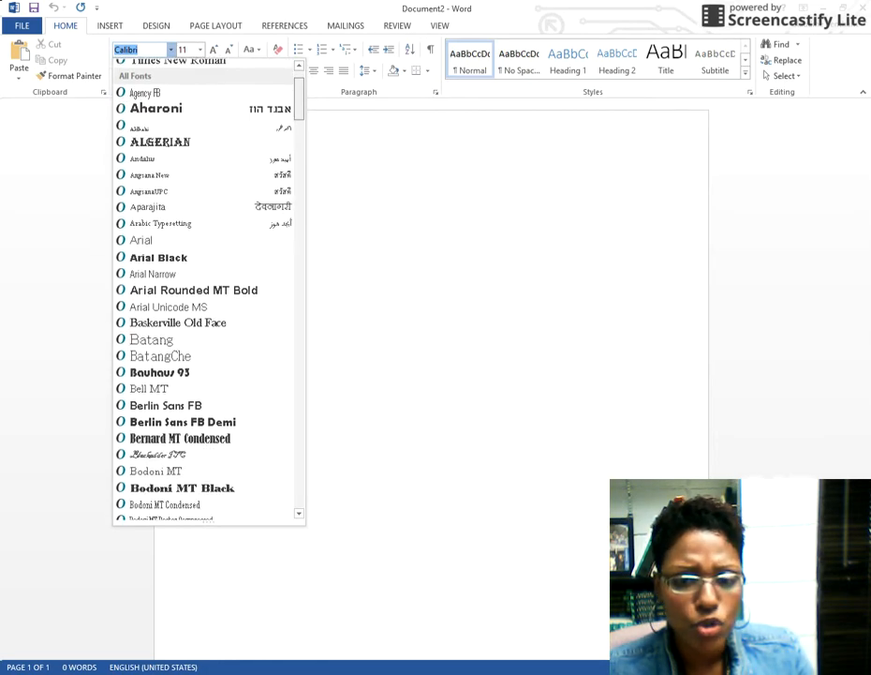
pyautogui.scroll(-20, 206, 291)
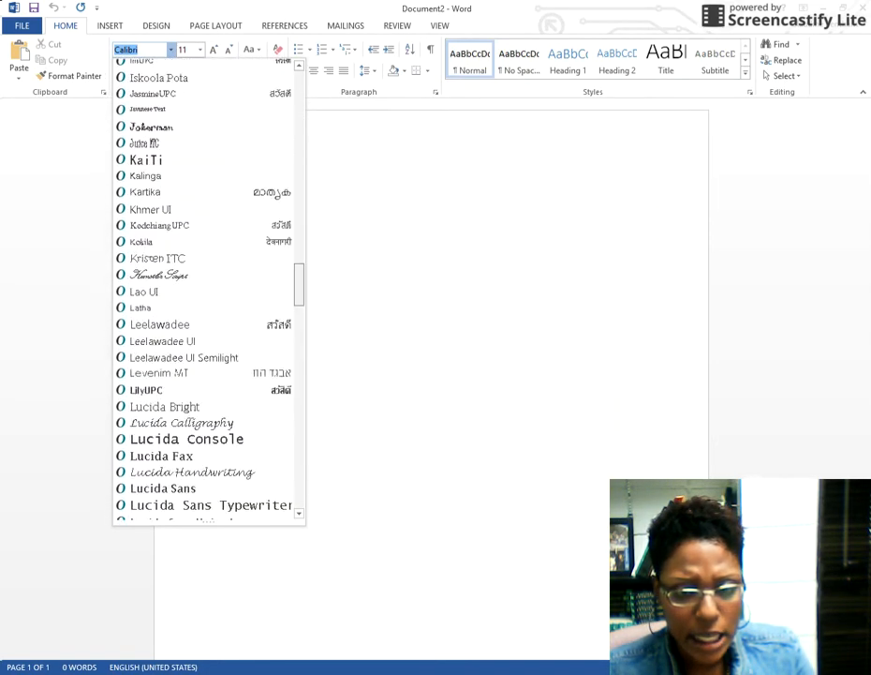
pyautogui.scroll(-7, 207, 291)
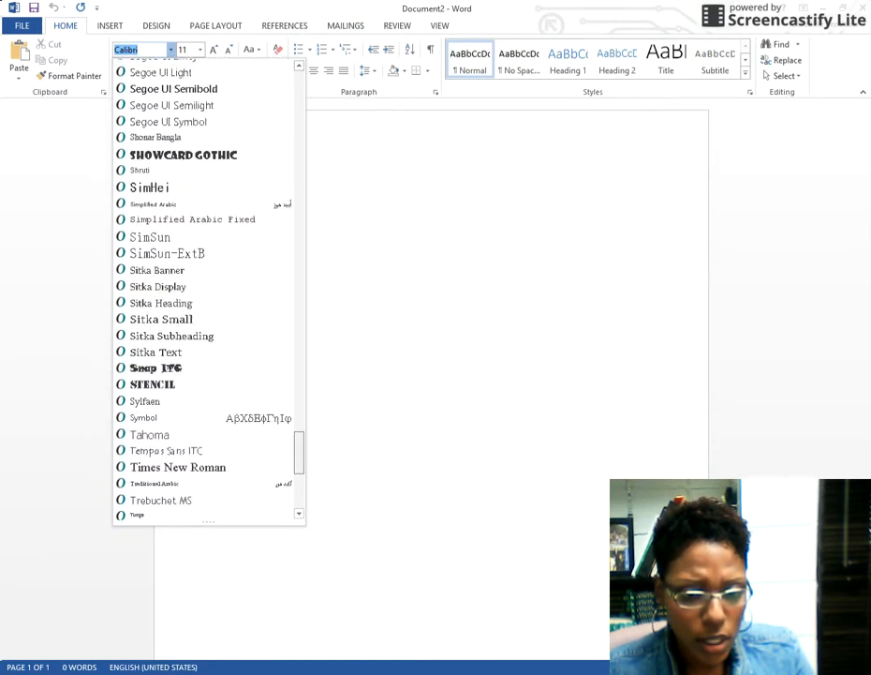
pyautogui.click(216, 364)
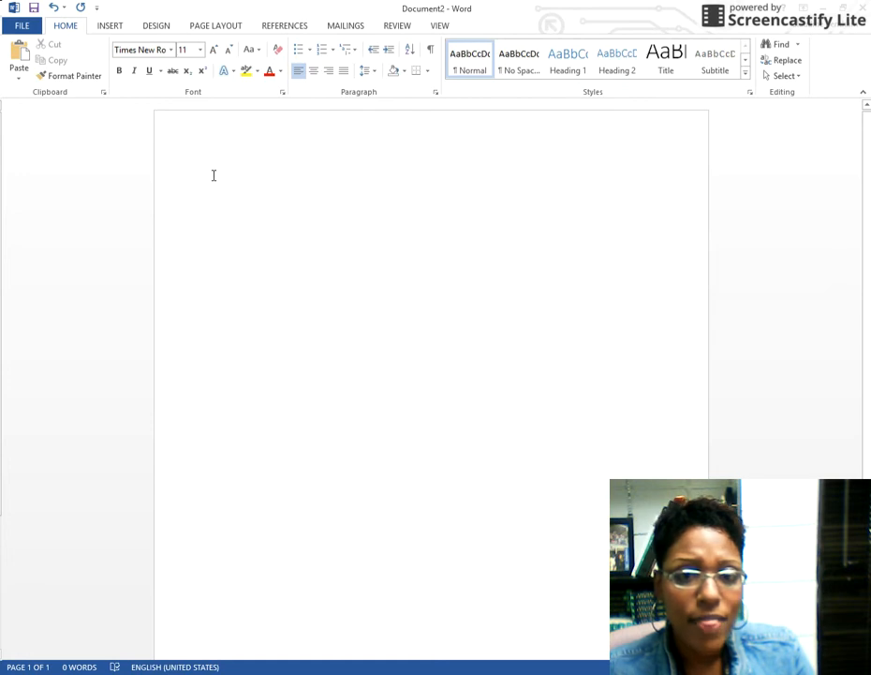
# Set the font size to 12
pyautogui.click(199, 56)
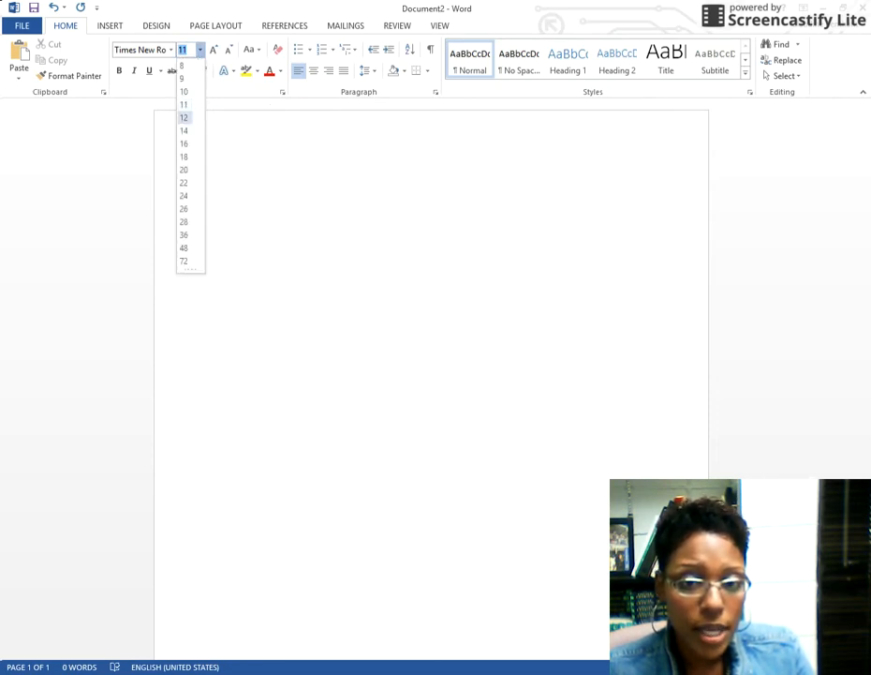
pyautogui.click(184, 117)
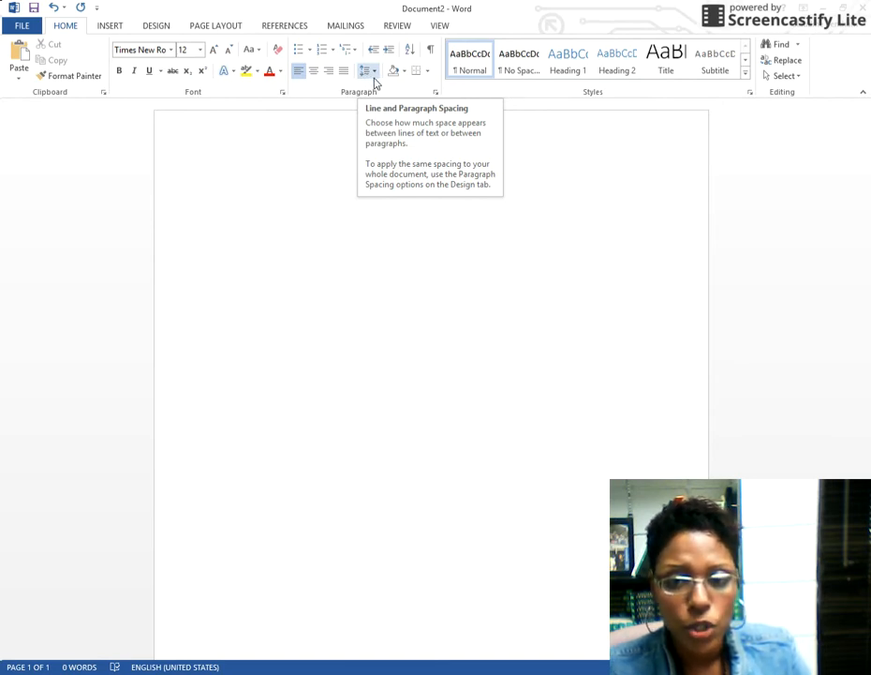
# Apply 2.0 line spacing to the document
pyautogui.click(375, 81)
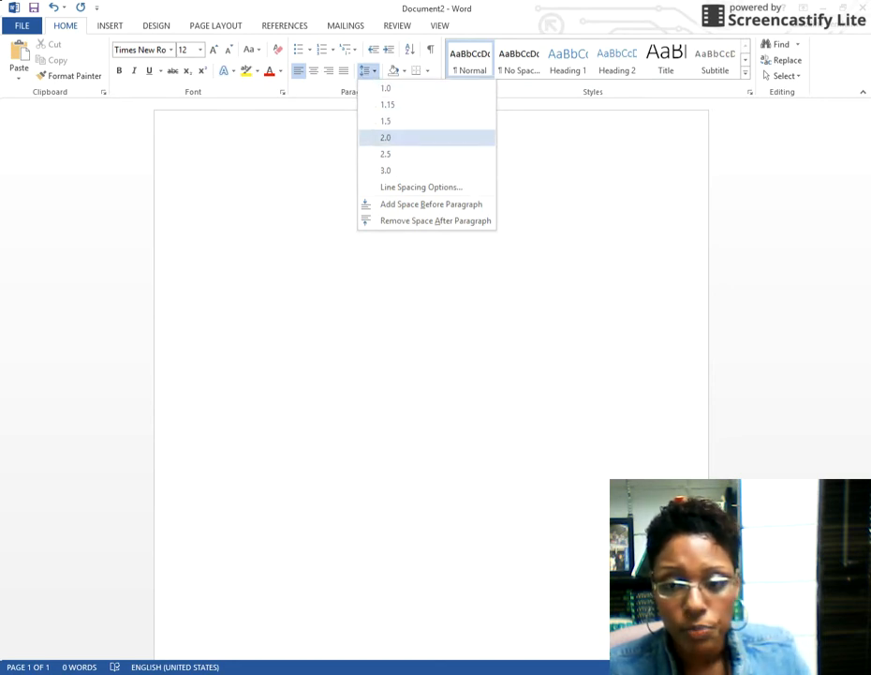
pyautogui.click(385, 138)
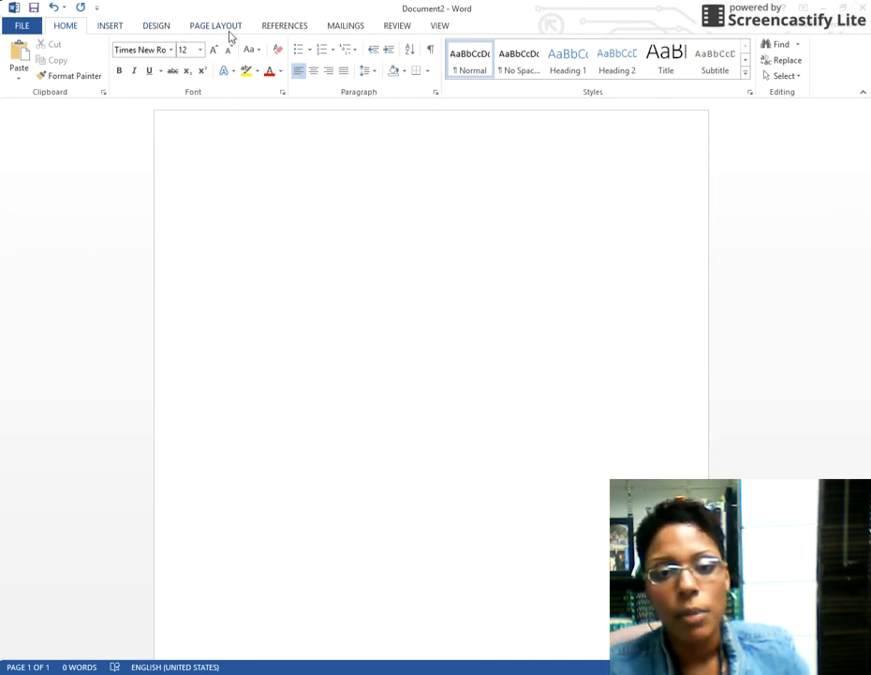
# Insert a Plain Number 3 page number at the top right of the header
pyautogui.click(109, 26)
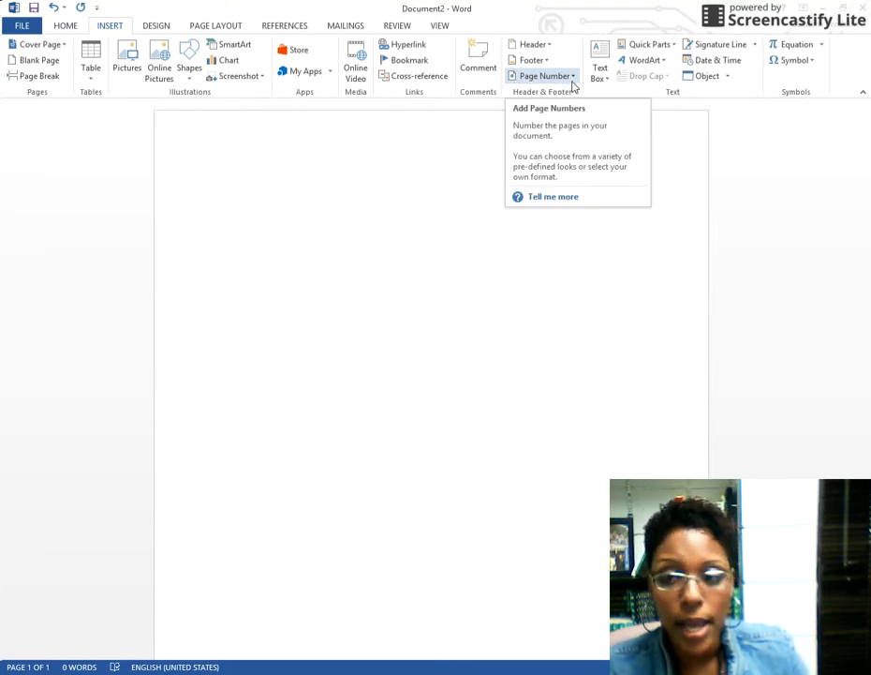
pyautogui.click(573, 86)
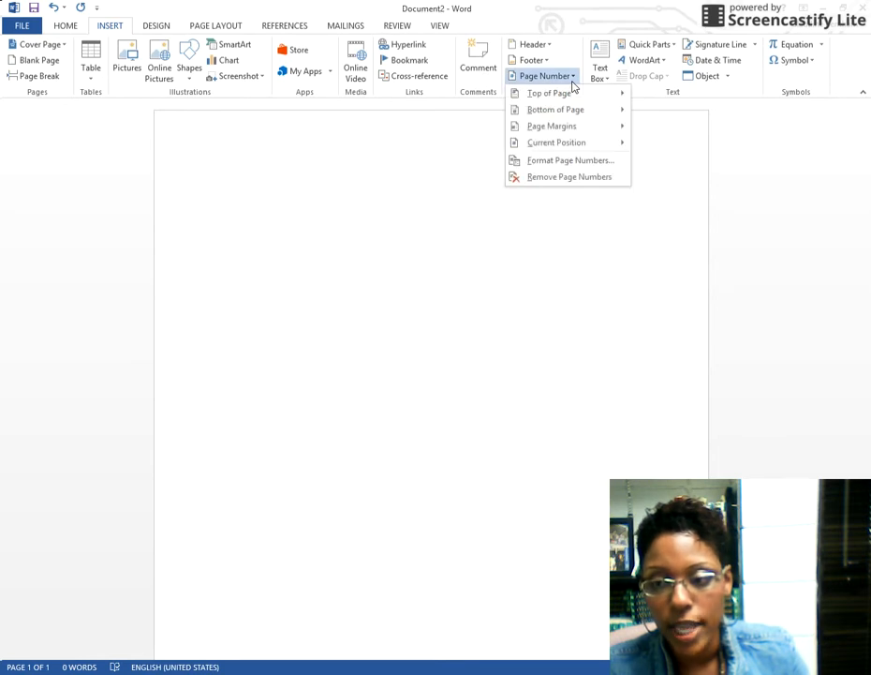
pyautogui.moveTo(562, 93)
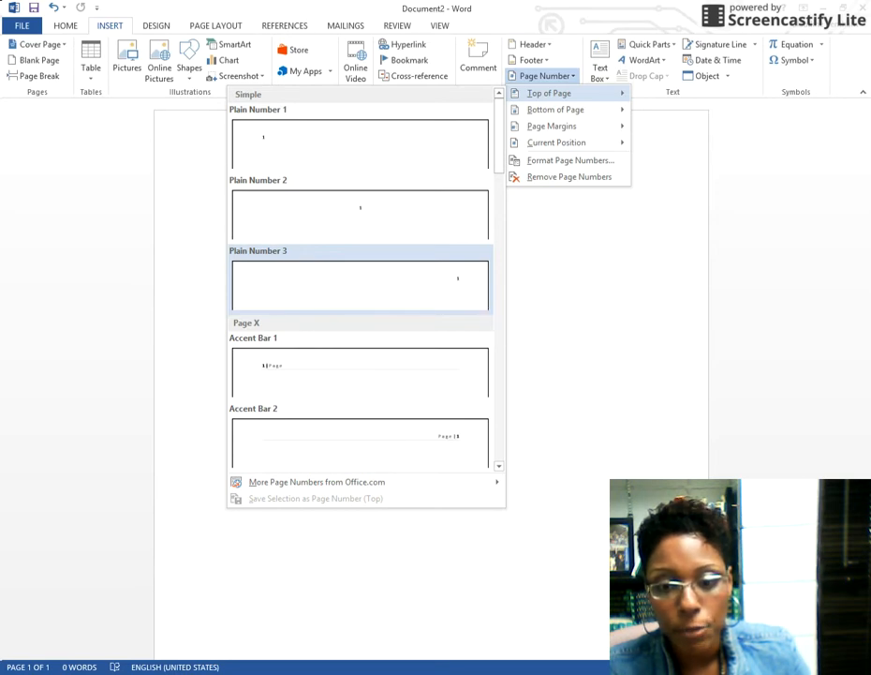
pyautogui.click(455, 283)
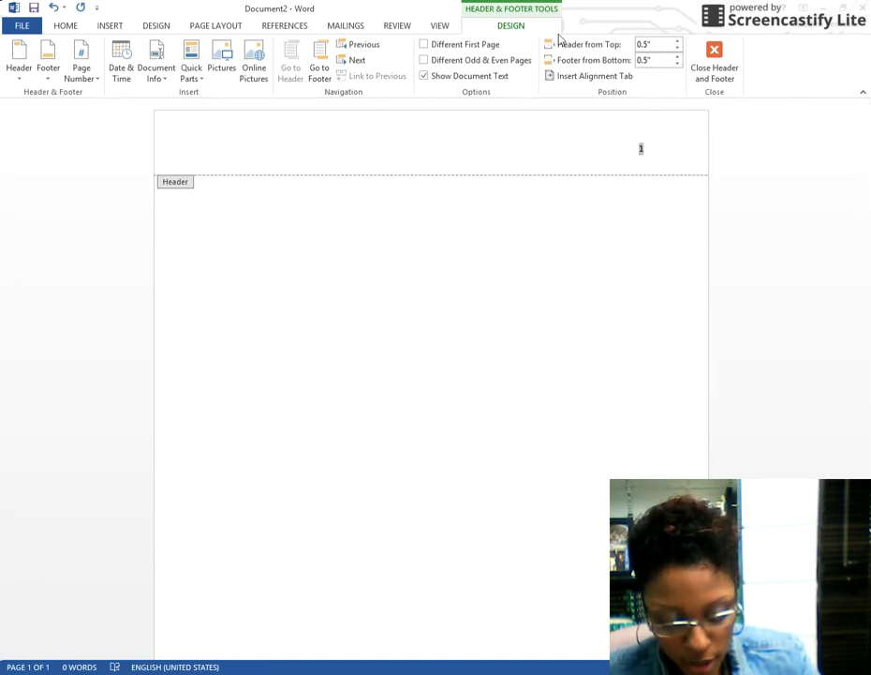
# Type the author's surname before the page number and close the header
pyautogui.click(638, 148)
pyautogui.write('Bentha')
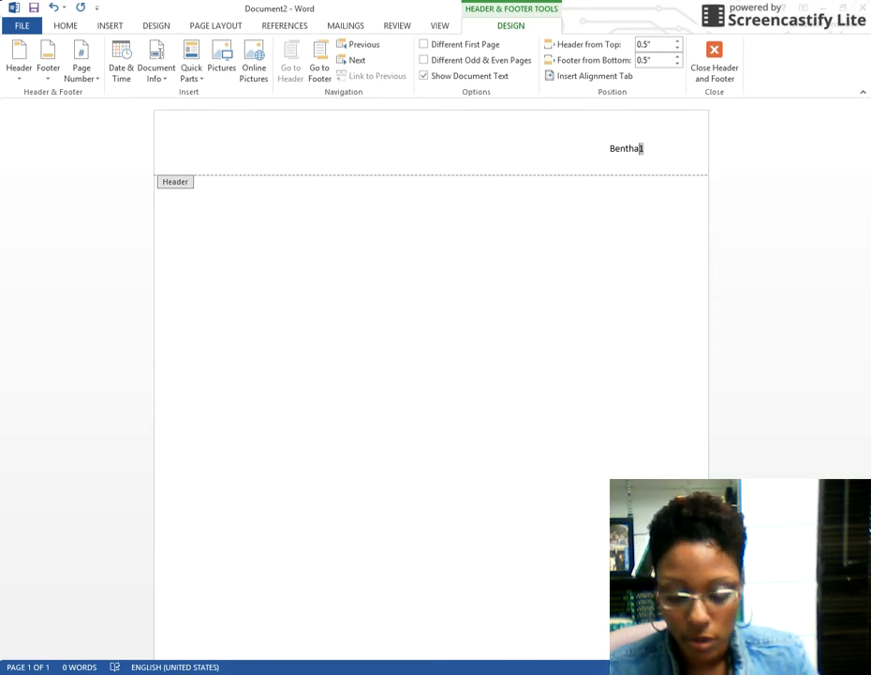
pyautogui.write('m')
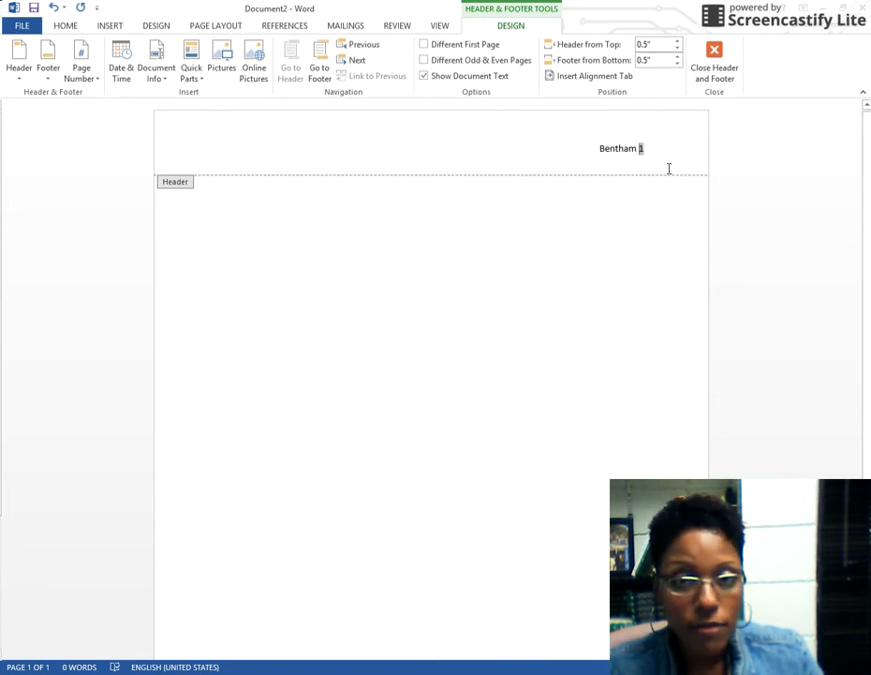
pyautogui.click(718, 60)
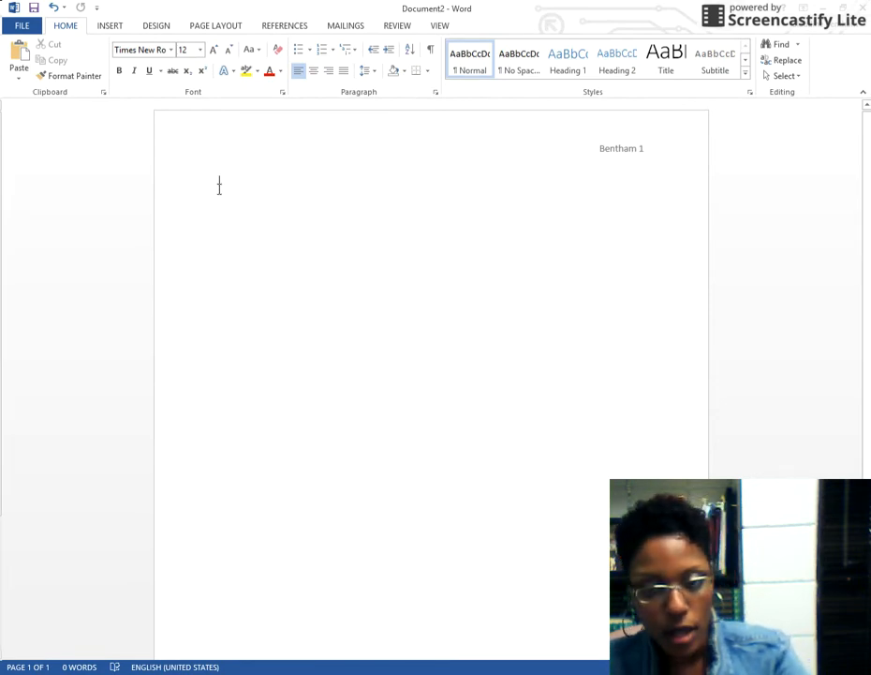
# Add blank lines onto page 2, check its header, then return to page 1's first line
pyautogui.press('Return')
pyautogui.press('Return')
pyautogui.press('Return')
pyautogui.press('Return')
pyautogui.press('Return')
pyautogui.press('Return')
pyautogui.press('Return')
pyautogui.press('Return')
pyautogui.press('Return')
pyautogui.press('Return')
pyautogui.press('Return')
pyautogui.press('Return')
pyautogui.press('Return')
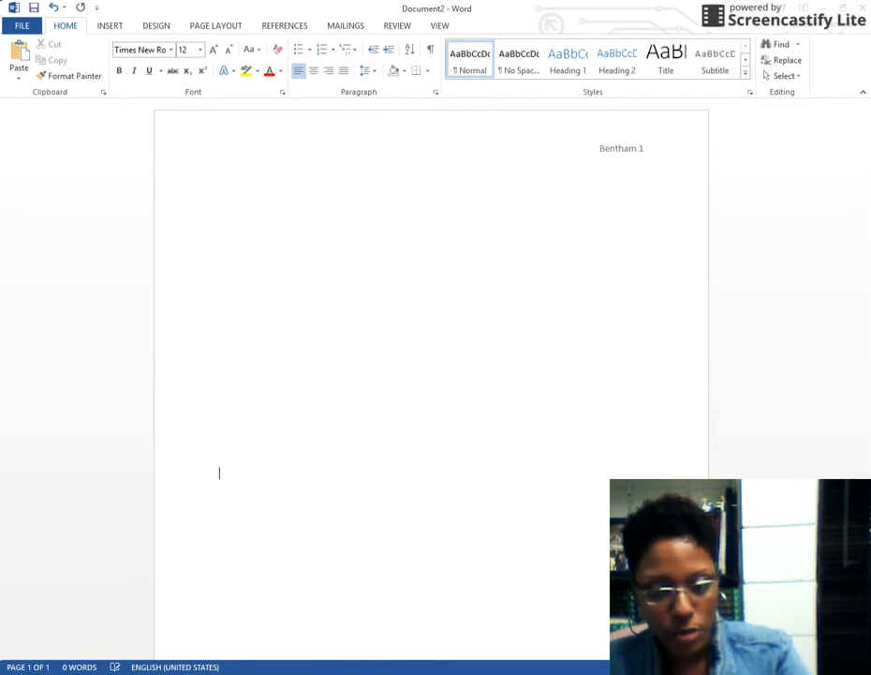
pyautogui.press('Return')
pyautogui.press('Return')
pyautogui.press('Return')
pyautogui.press('Return')
pyautogui.press('Return')
pyautogui.press('Return')
pyautogui.press('Return')
pyautogui.press('Return')
pyautogui.press('Return')
pyautogui.press('Return')
pyautogui.press('Return')
pyautogui.press('Return')
pyautogui.press('Return')
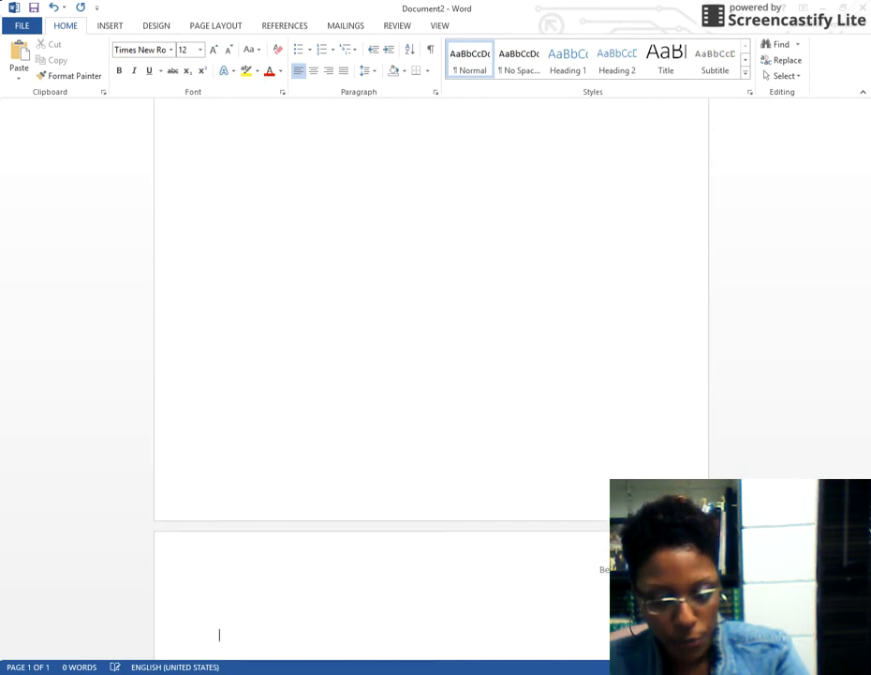
pyautogui.press('Return')
pyautogui.press('Return')
pyautogui.press('Return')
pyautogui.press('Return')
pyautogui.press('Return')
pyautogui.press('Return')
pyautogui.press('Return')
pyautogui.press('Return')
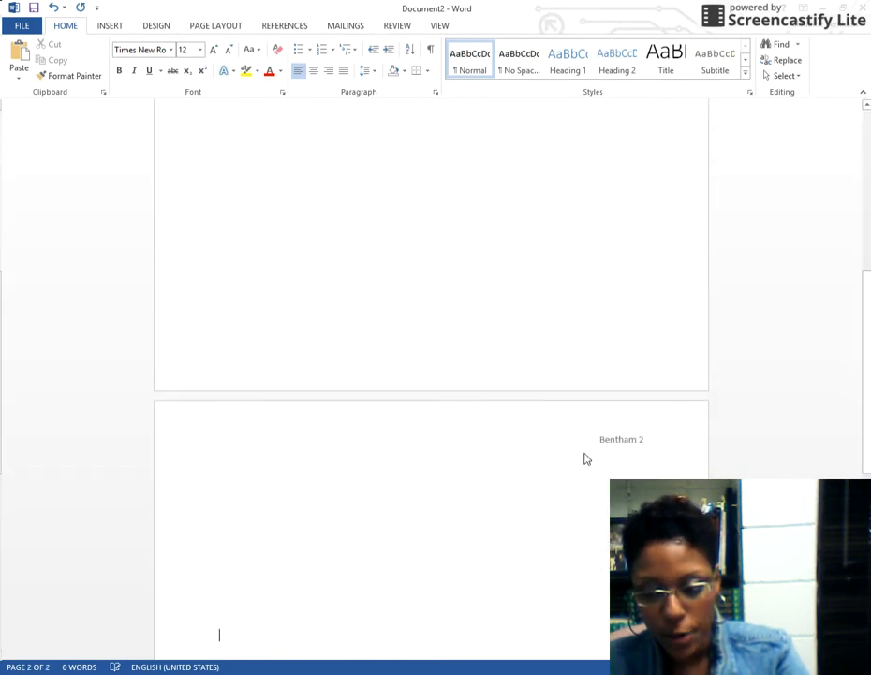
pyautogui.click(583, 442)
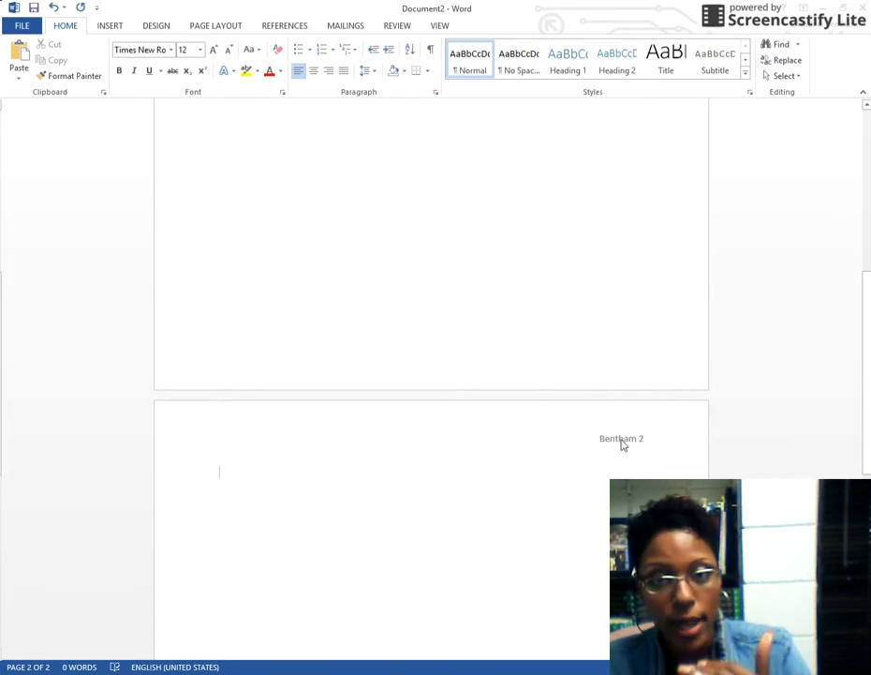
pyautogui.scroll(1, 566, 354)
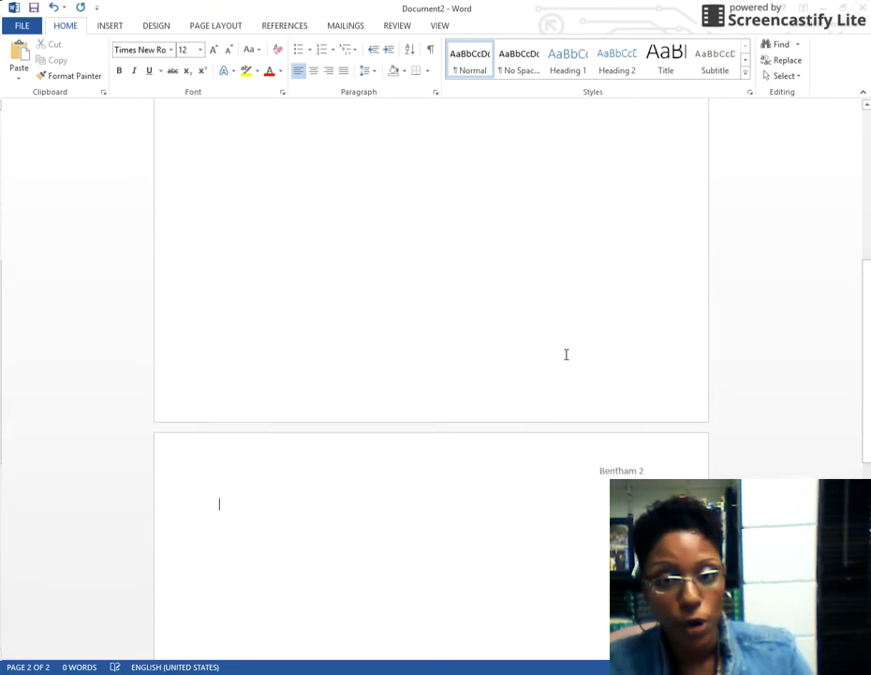
pyautogui.scroll(10, 440, 347)
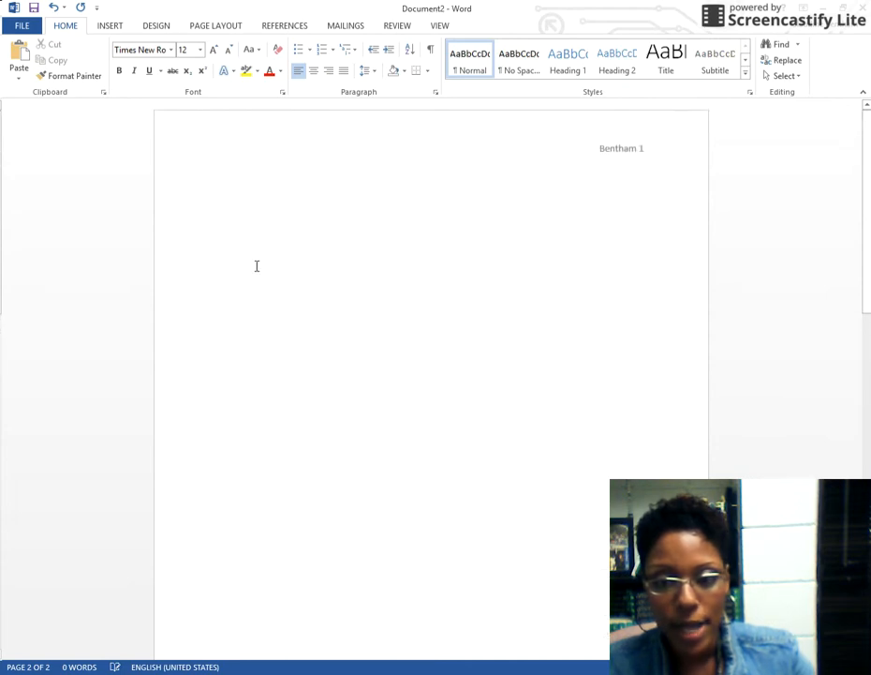
pyautogui.click(242, 192)
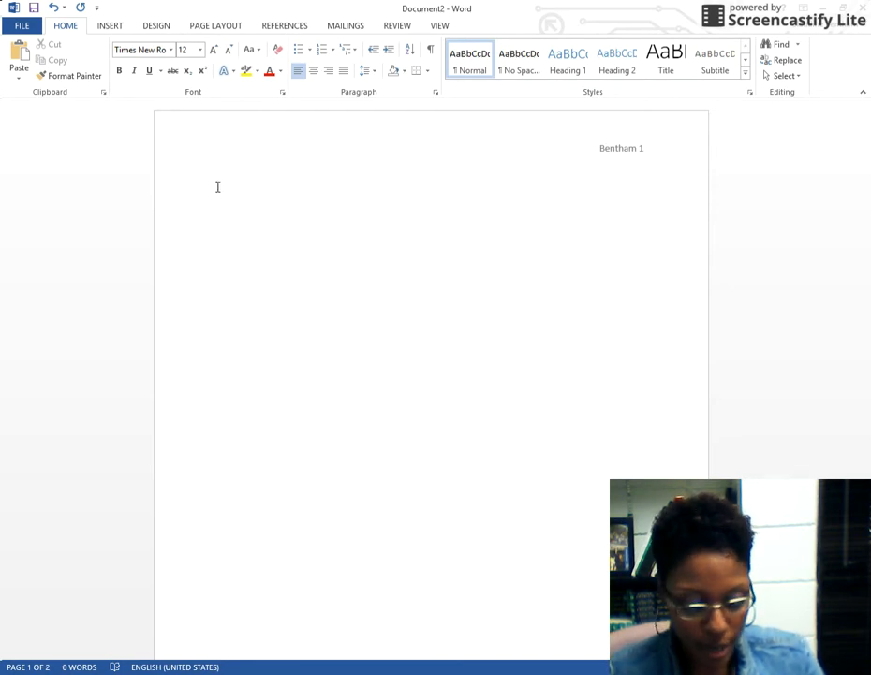
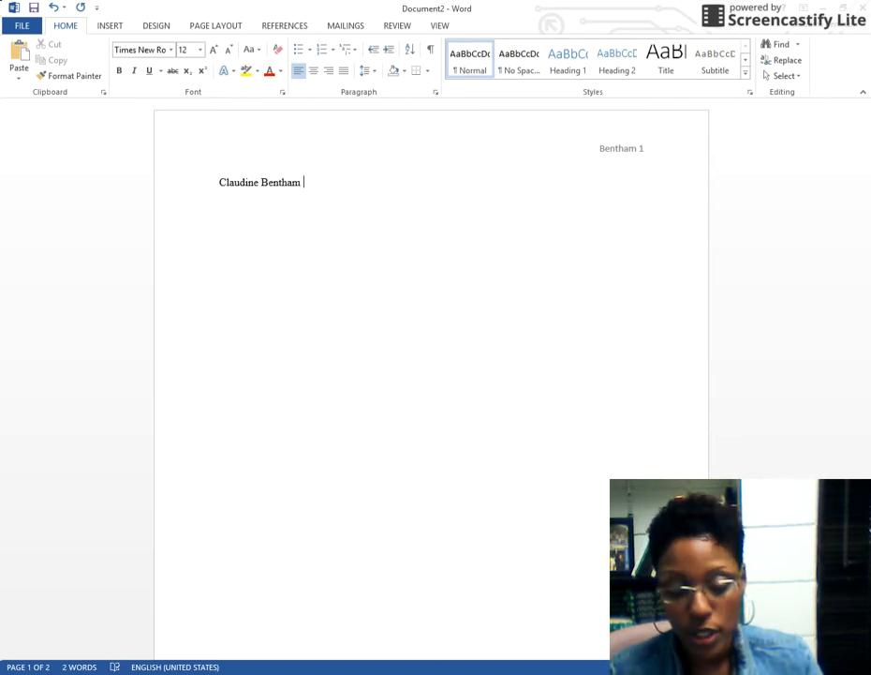
# Type the student's name and, on the next line, the instructor's name
pyautogui.press('Return')
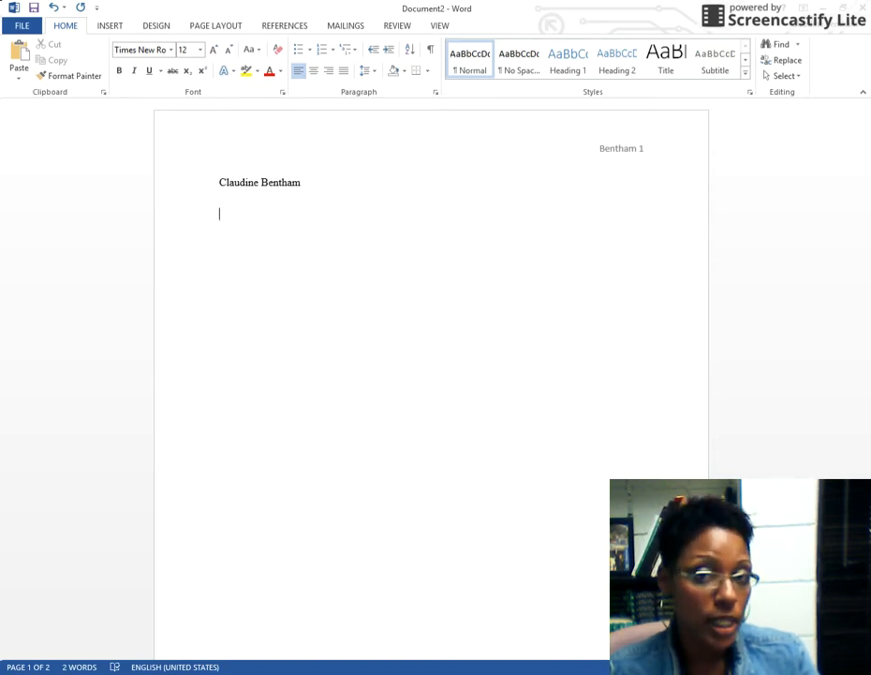
pyautogui.write('P')
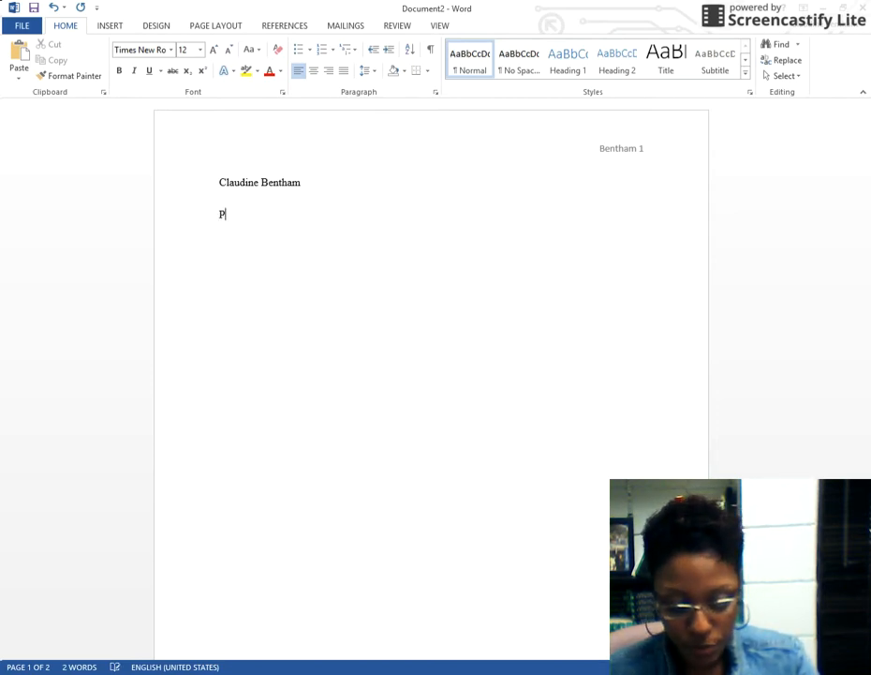
pyautogui.write('rofessor ')
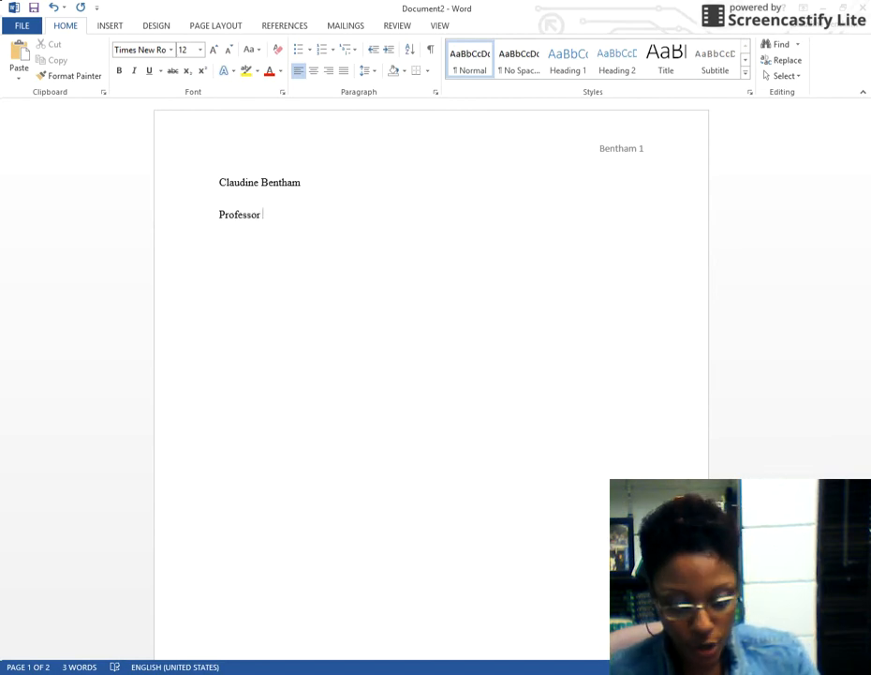
pyautogui.write('B')
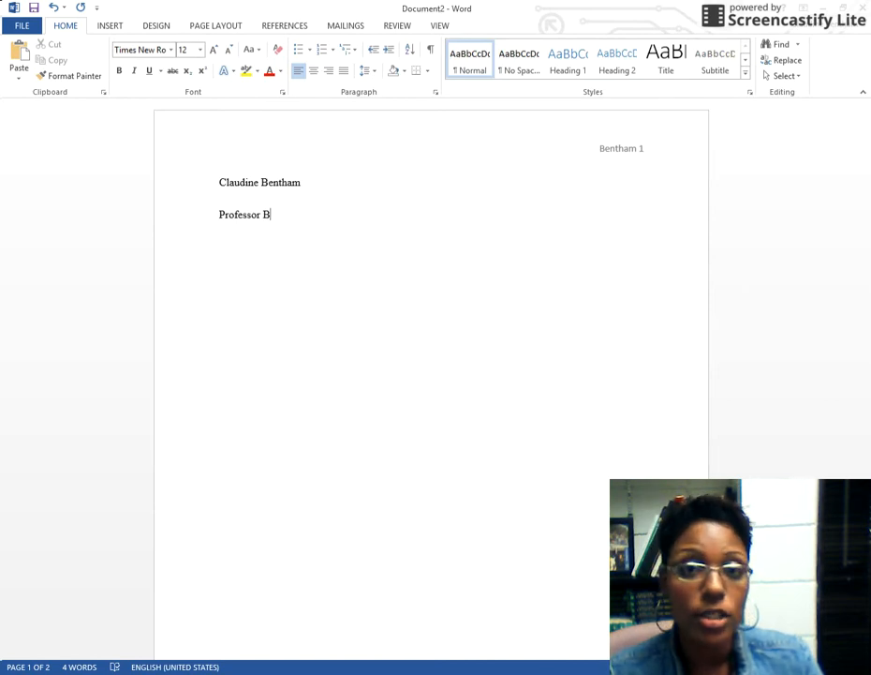
pyautogui.press('BackSpace')
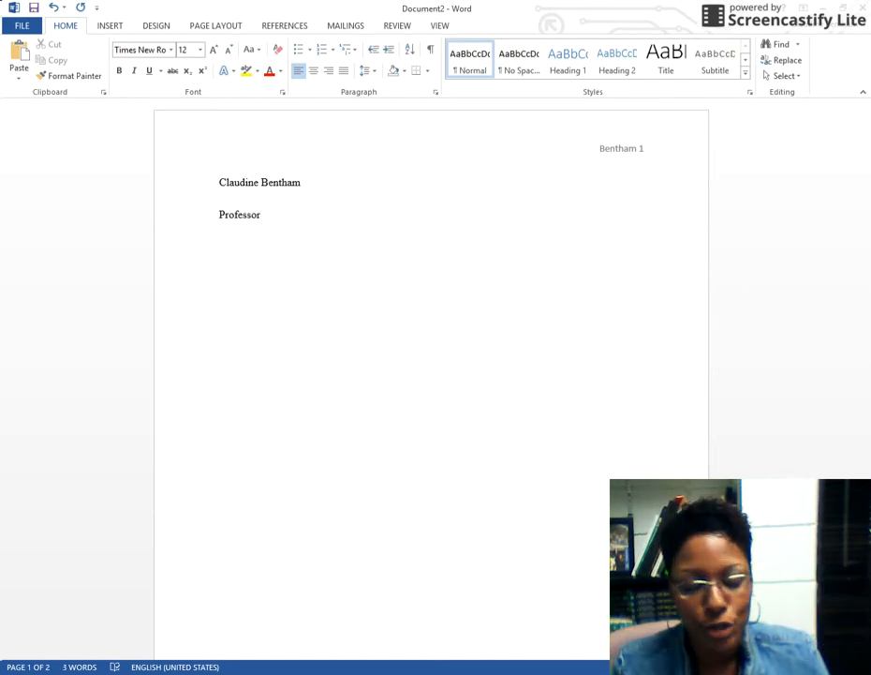
pyautogui.write('C')
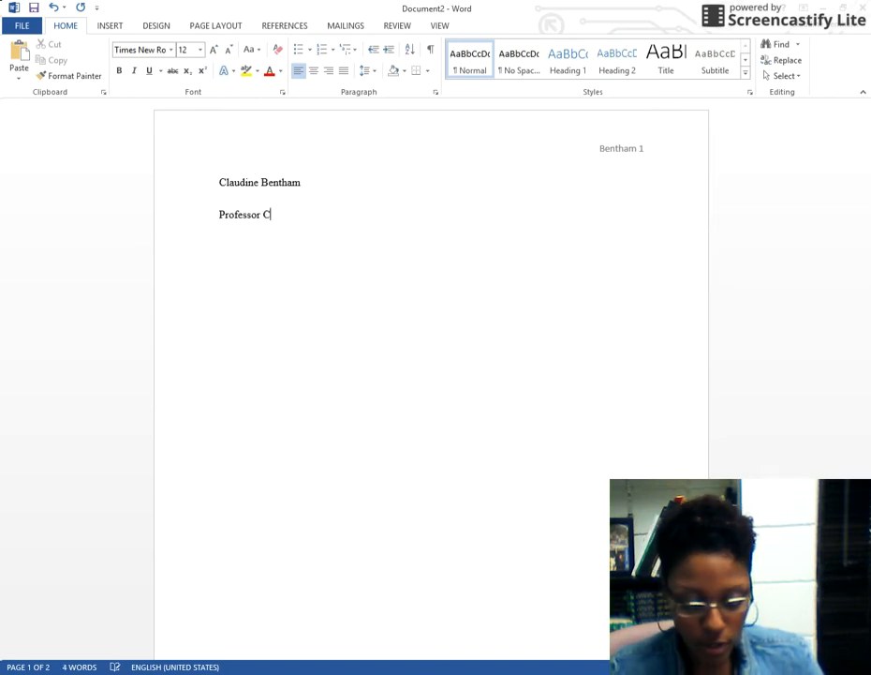
pyautogui.write('intron')
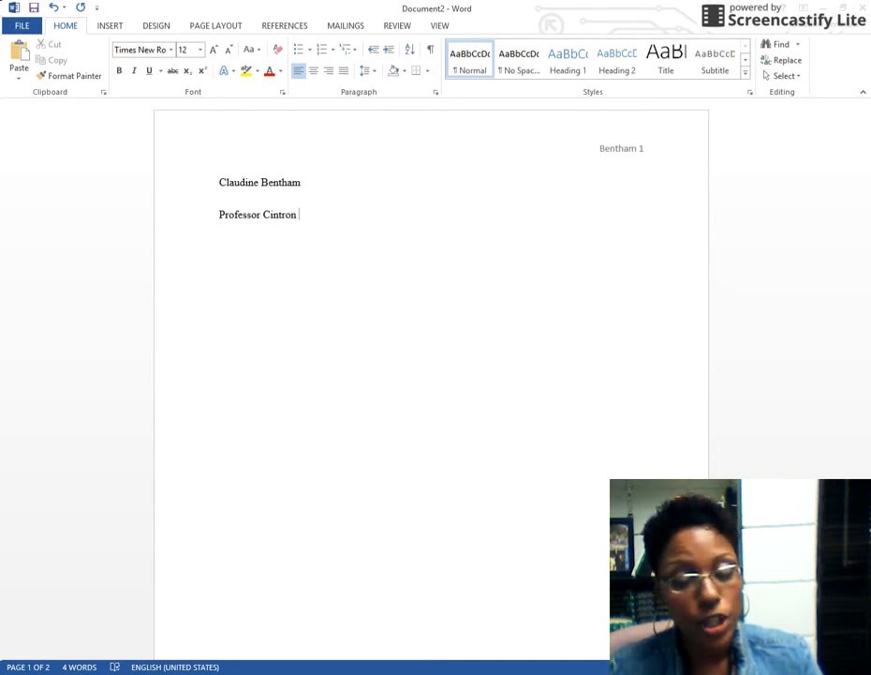
pyautogui.press('Return')
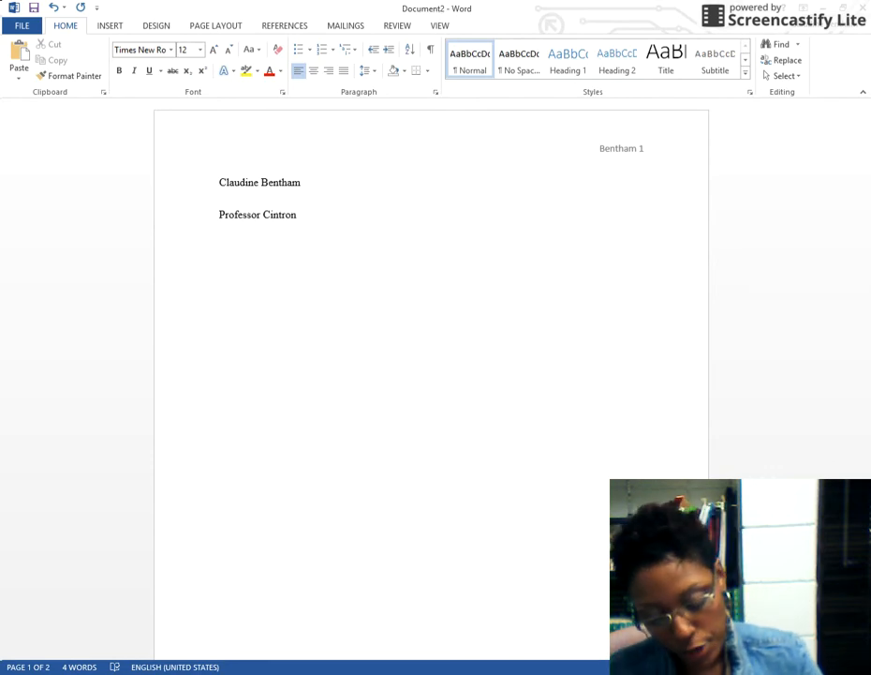
# Add the lines ENC 0027 and 15 October 2015 below the instructor's name
pyautogui.write('ENC')
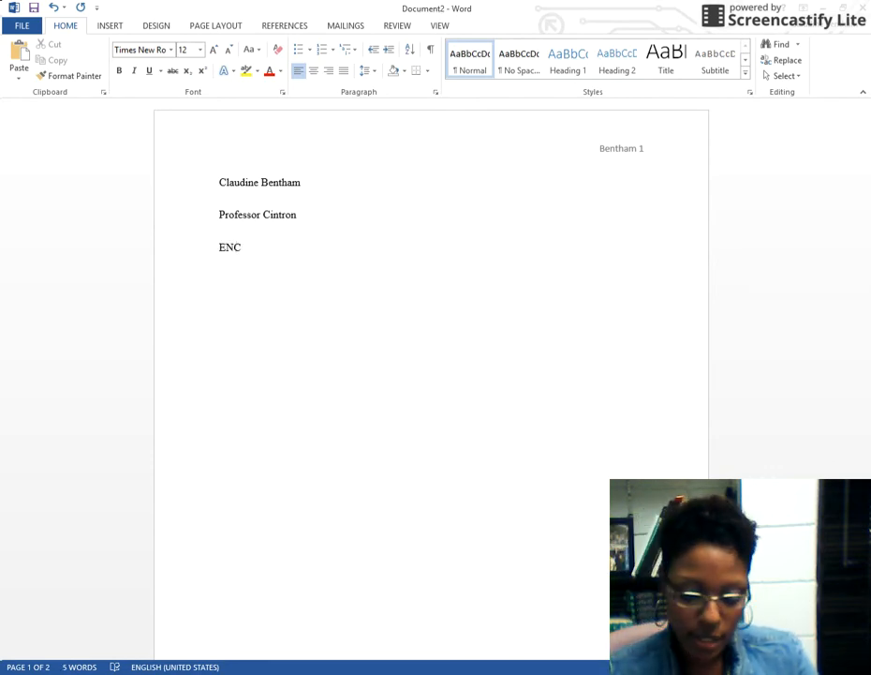
pyautogui.write(' 0027')
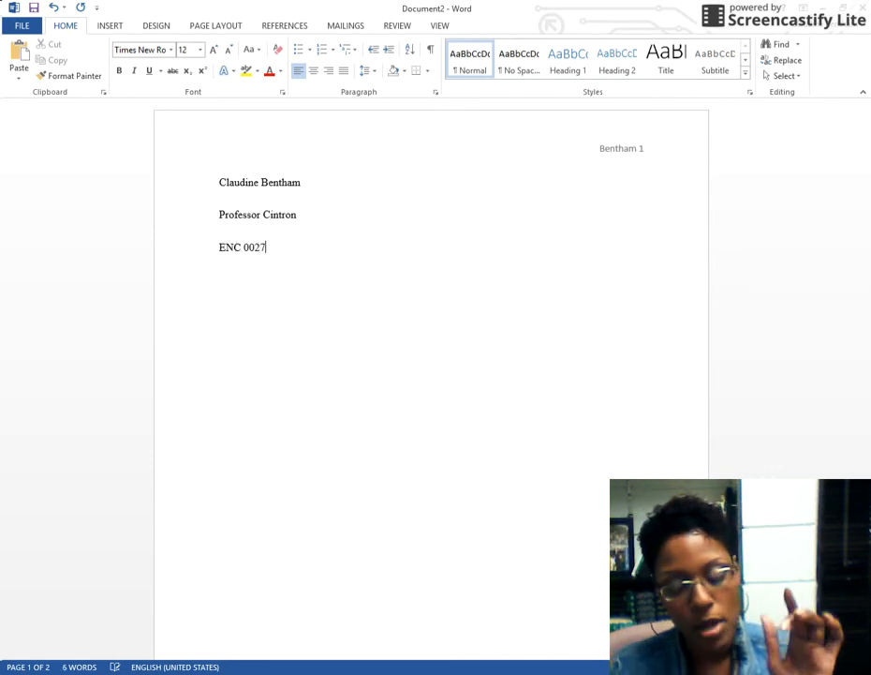
pyautogui.press('Return')
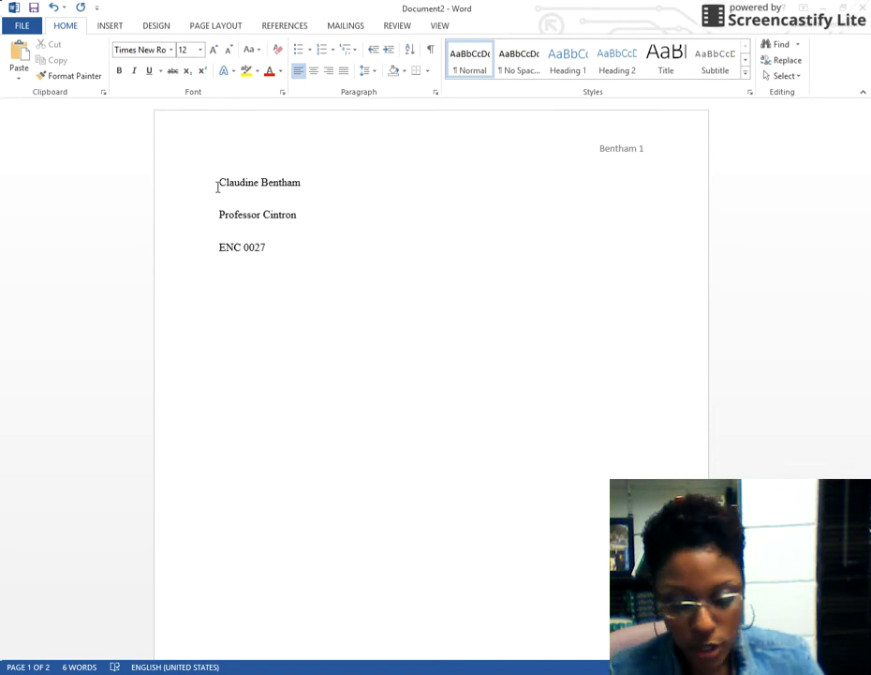
pyautogui.write('15')
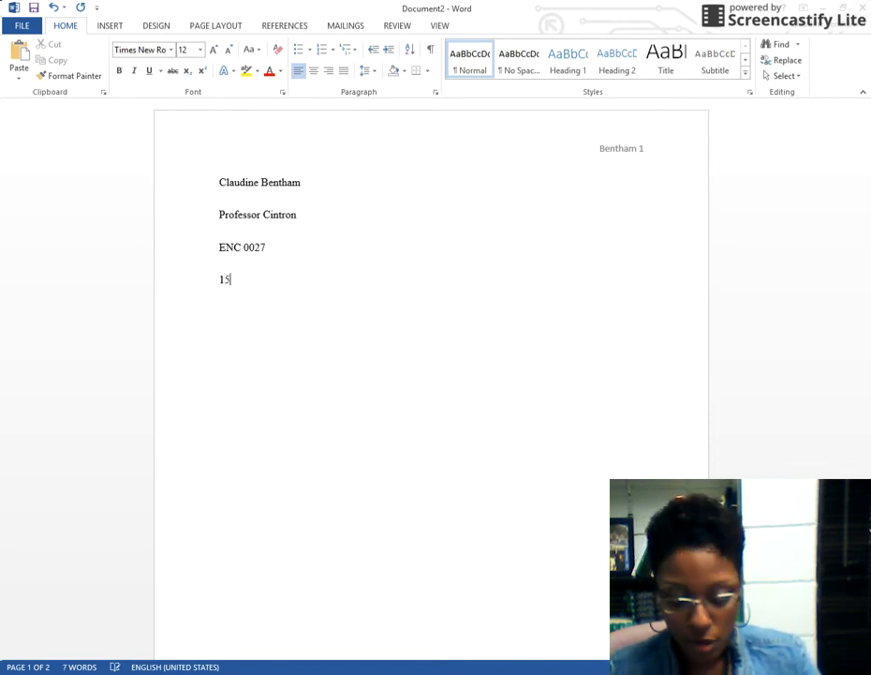
pyautogui.write(' O')
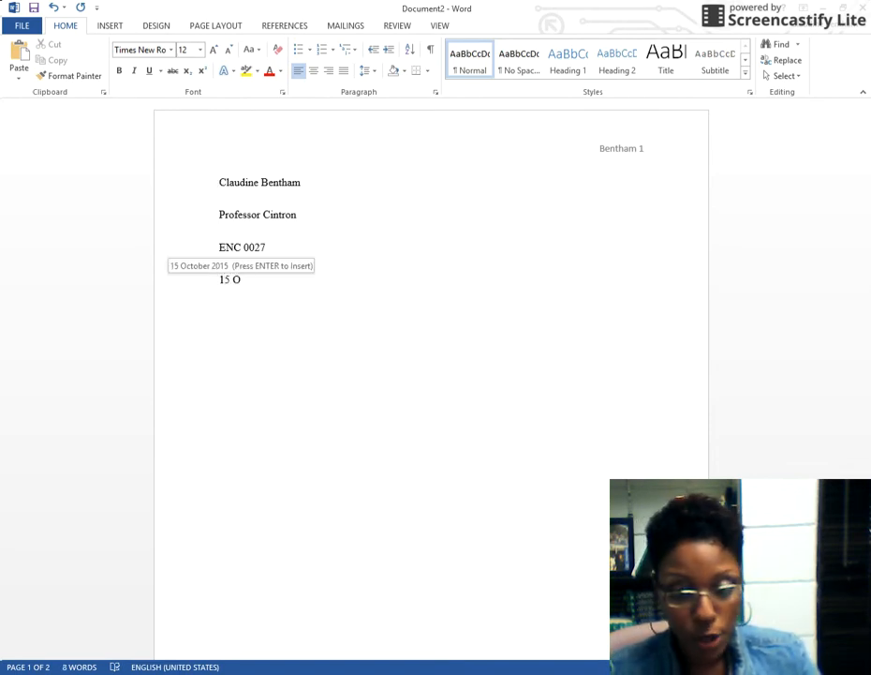
pyautogui.write('ctober')
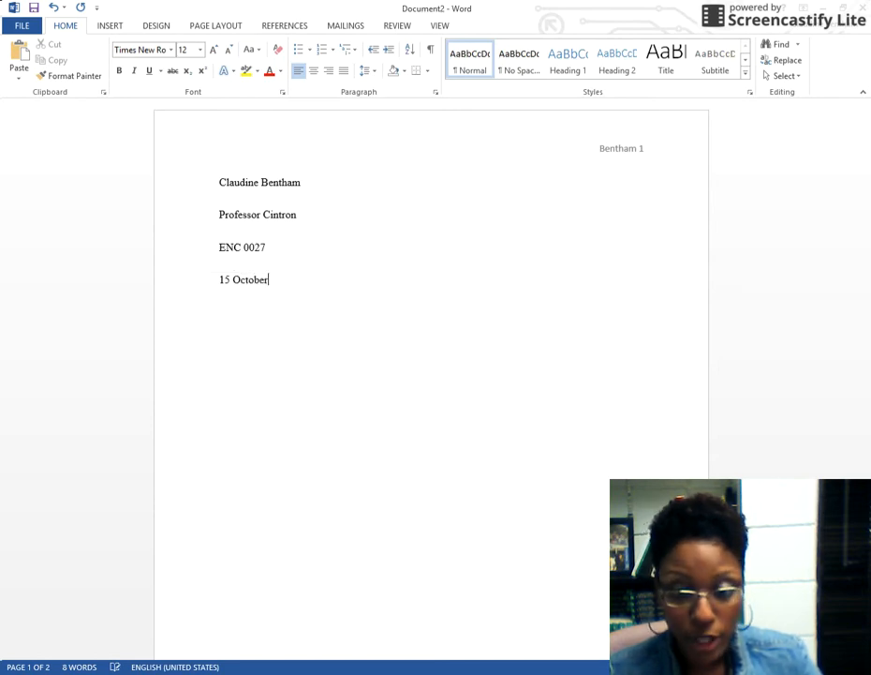
pyautogui.write(' 2')
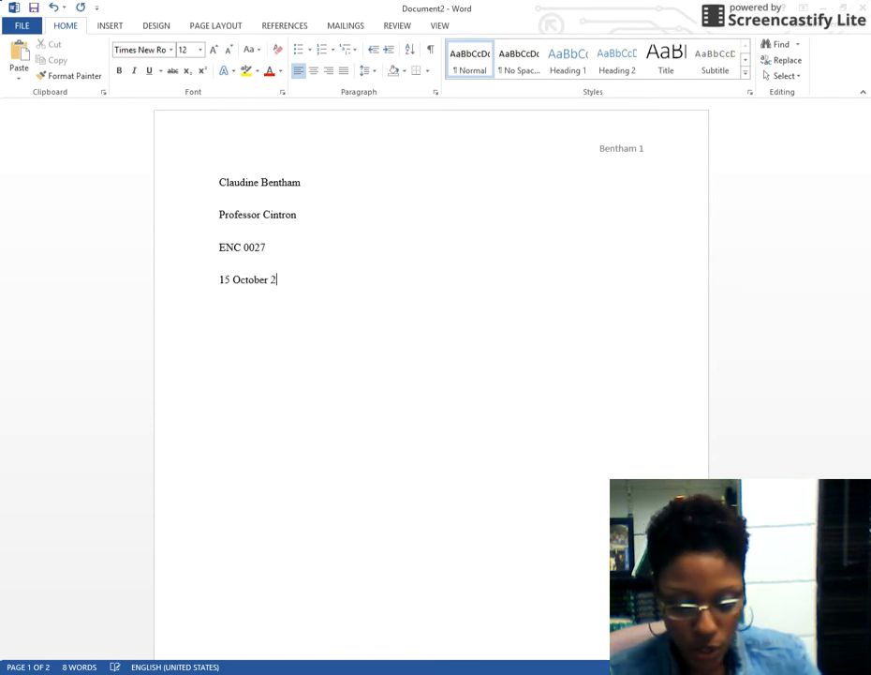
pyautogui.write('015')
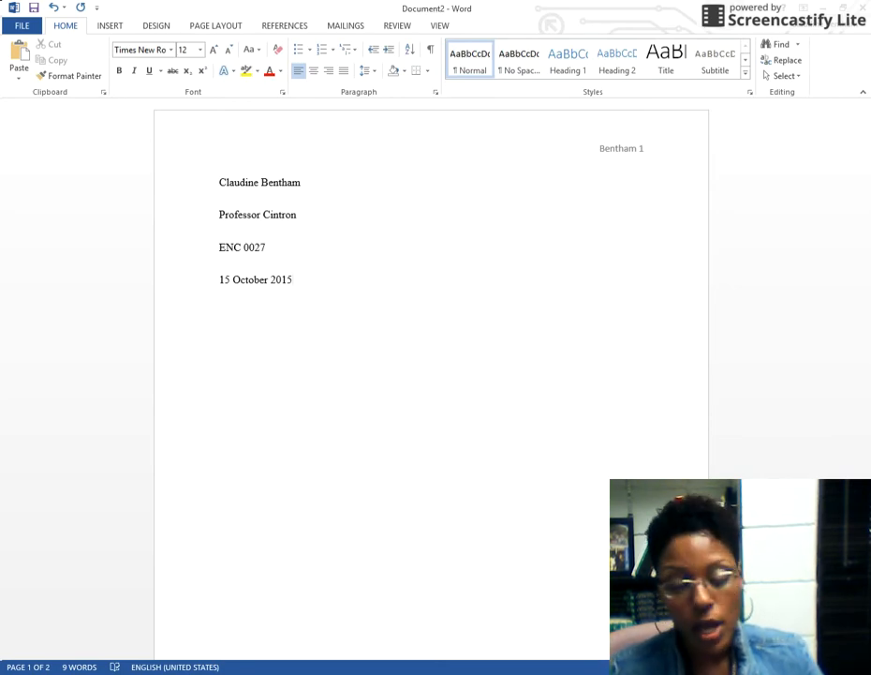
pyautogui.press('Return')
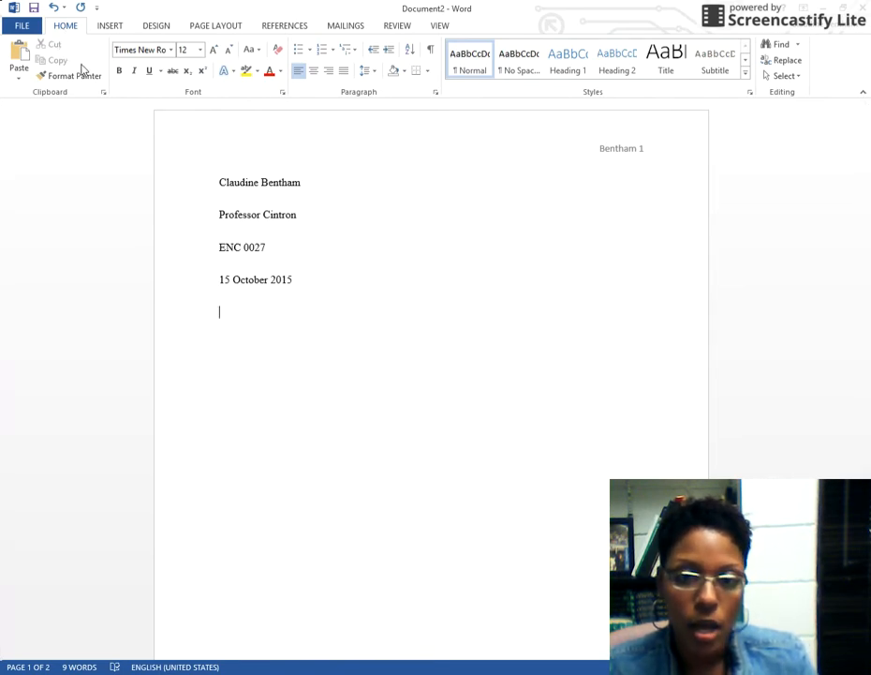
# Center the line and type the title 'How to Find a Date on Facebook?'
pyautogui.click(311, 77)
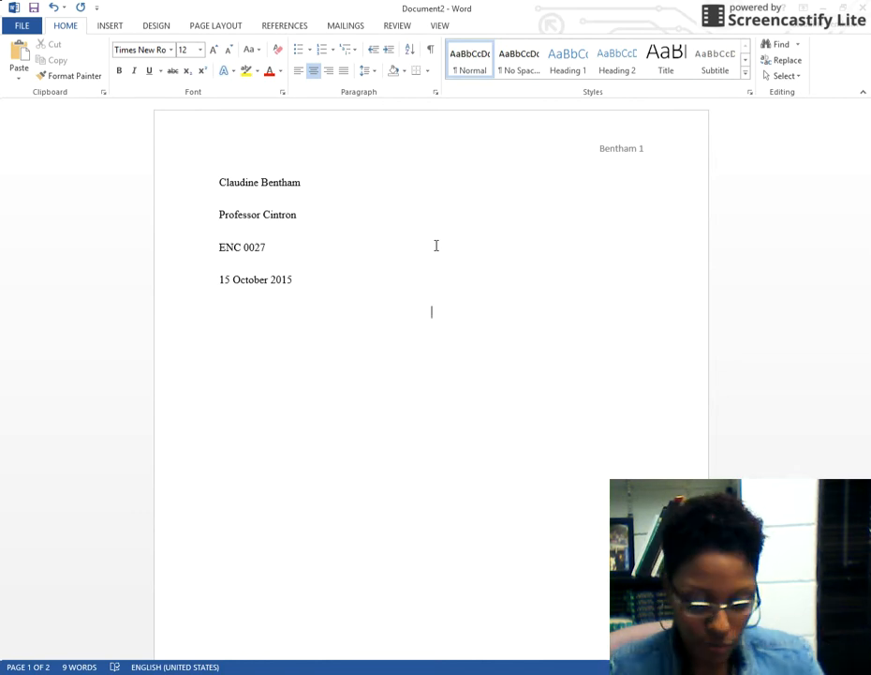
pyautogui.write('How to')
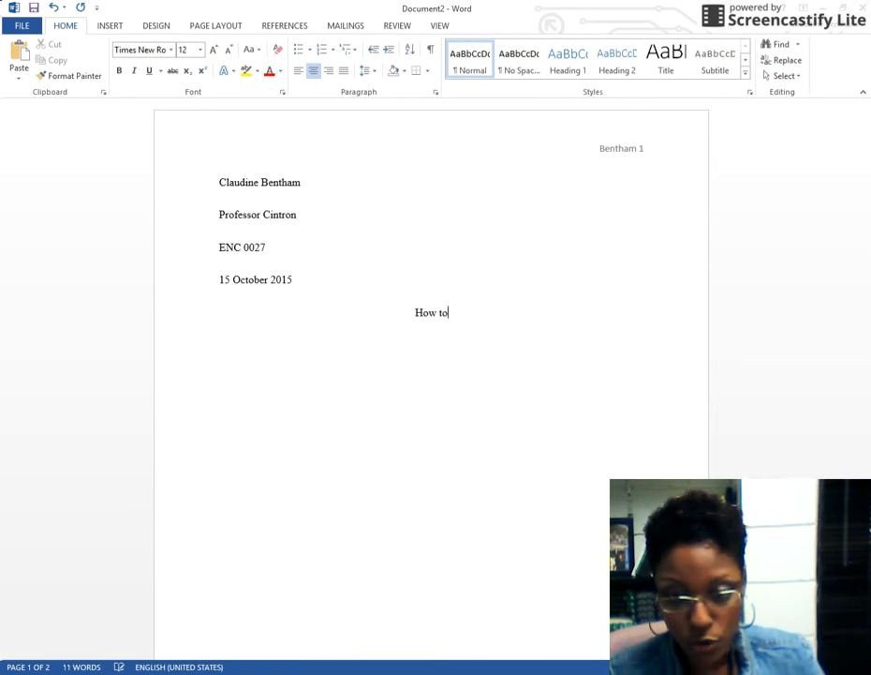
pyautogui.write(' Find ')
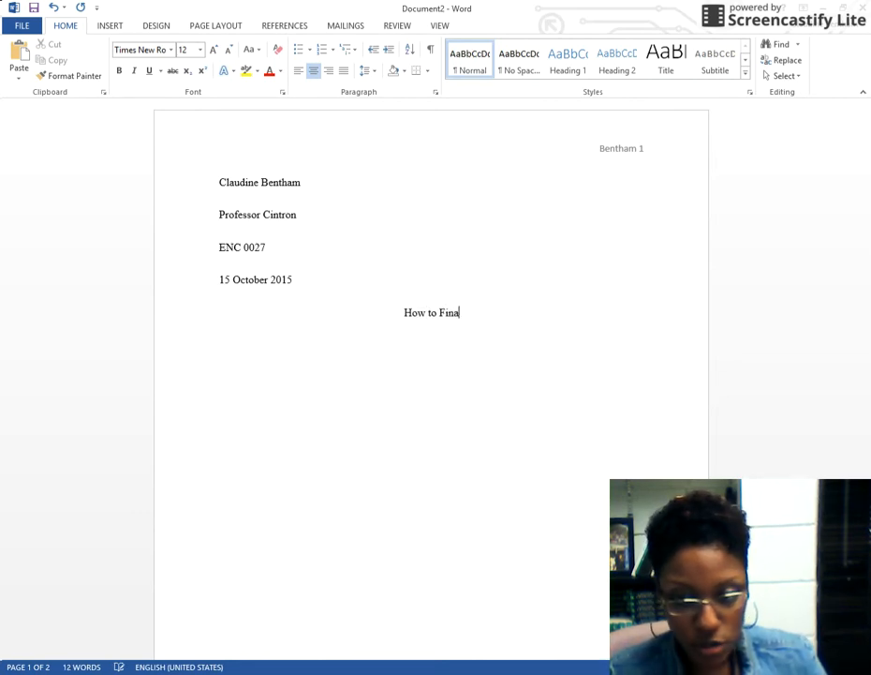
pyautogui.write('a ')
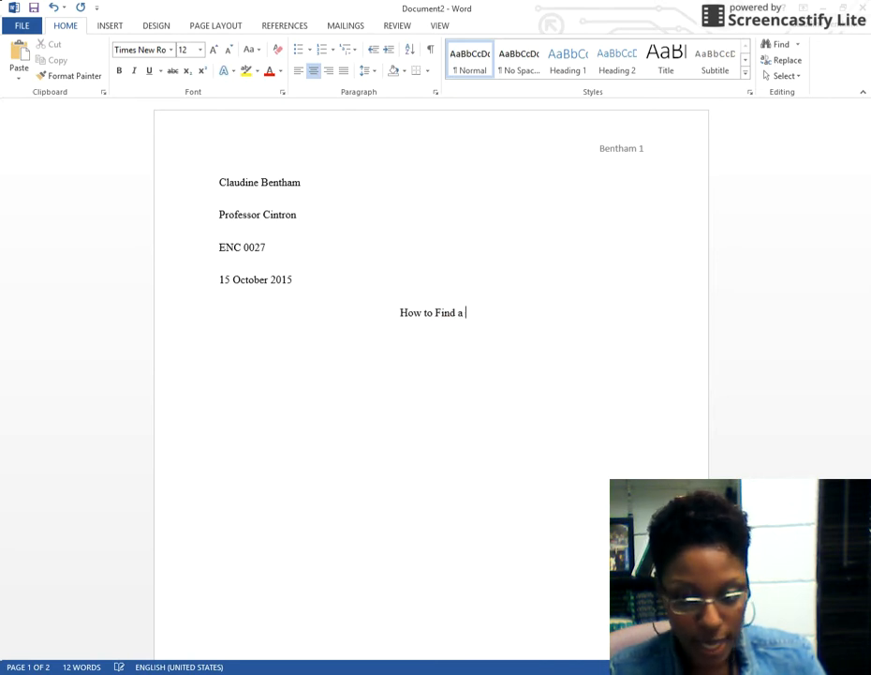
pyautogui.write('Da')
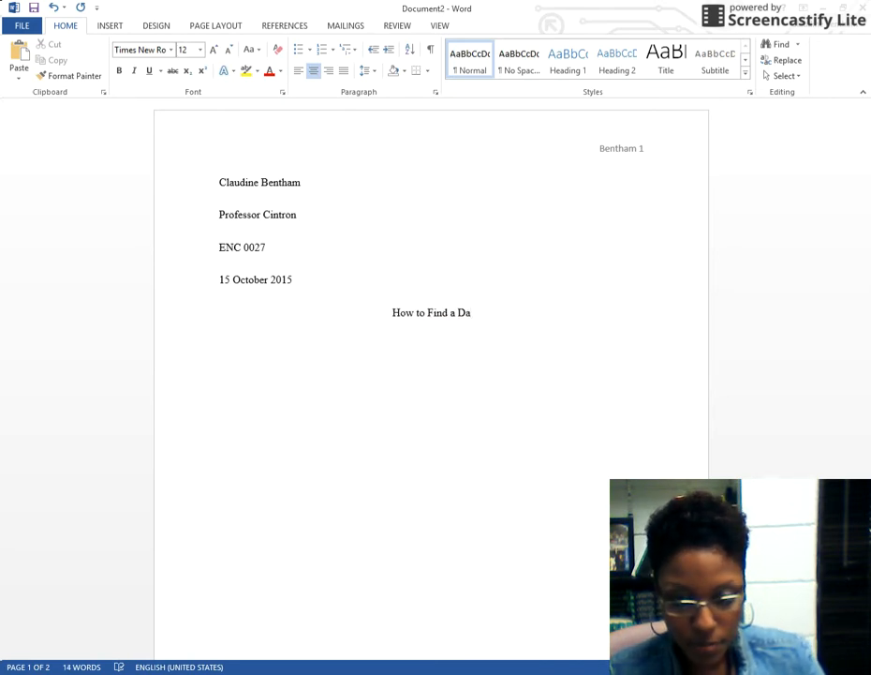
pyautogui.write('te on ')
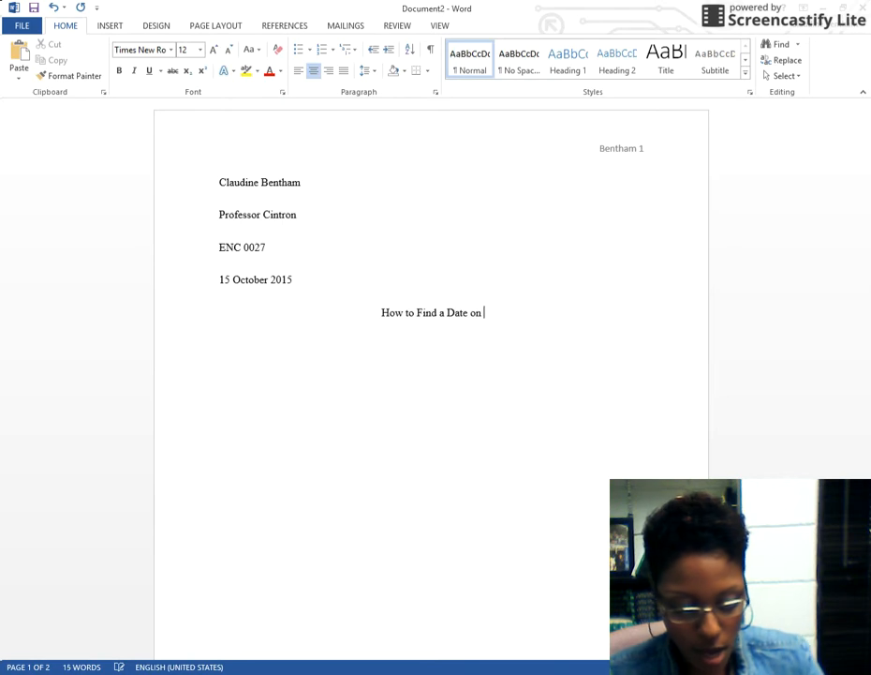
pyautogui.write('Facebook')
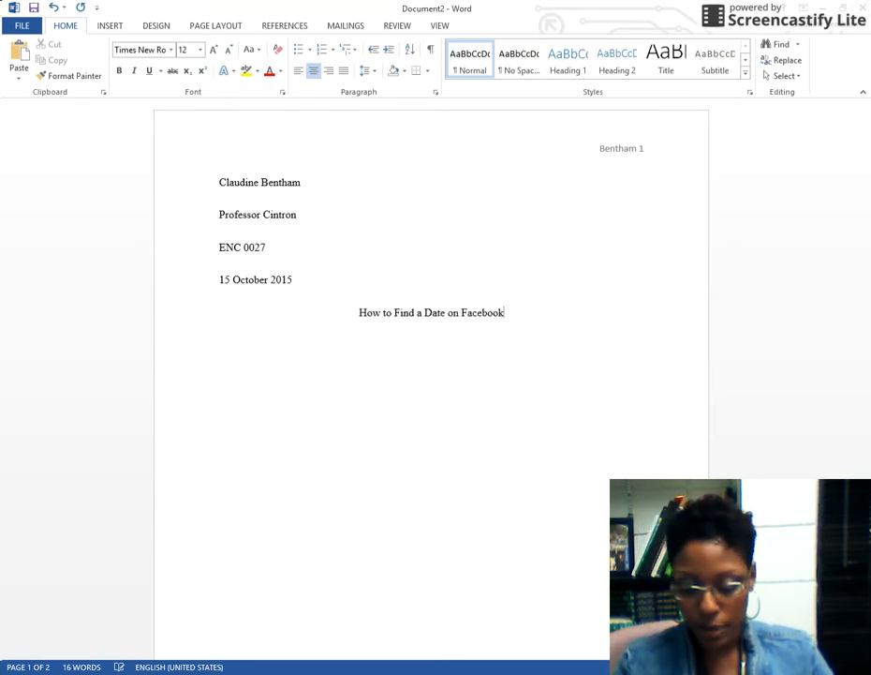
pyautogui.write('?')
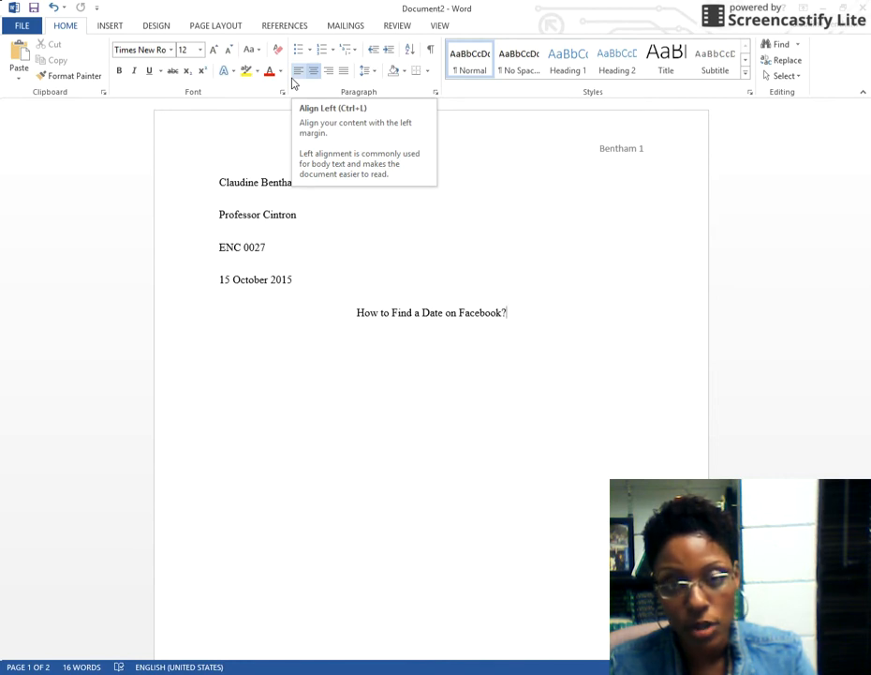
# Keep the title centered and start a new left-aligned line beneath it
pyautogui.click(292, 83)
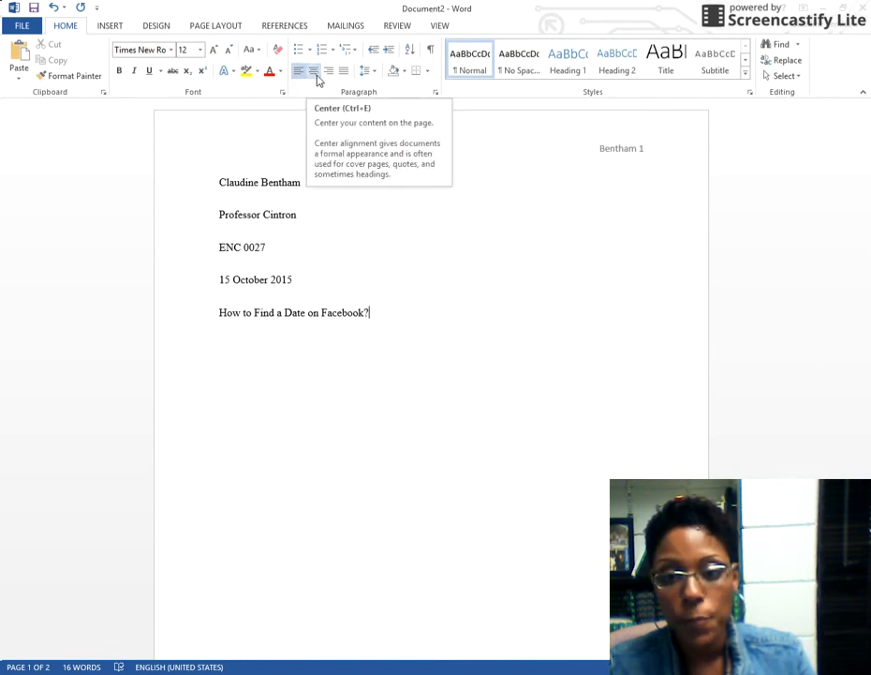
pyautogui.click(315, 75)
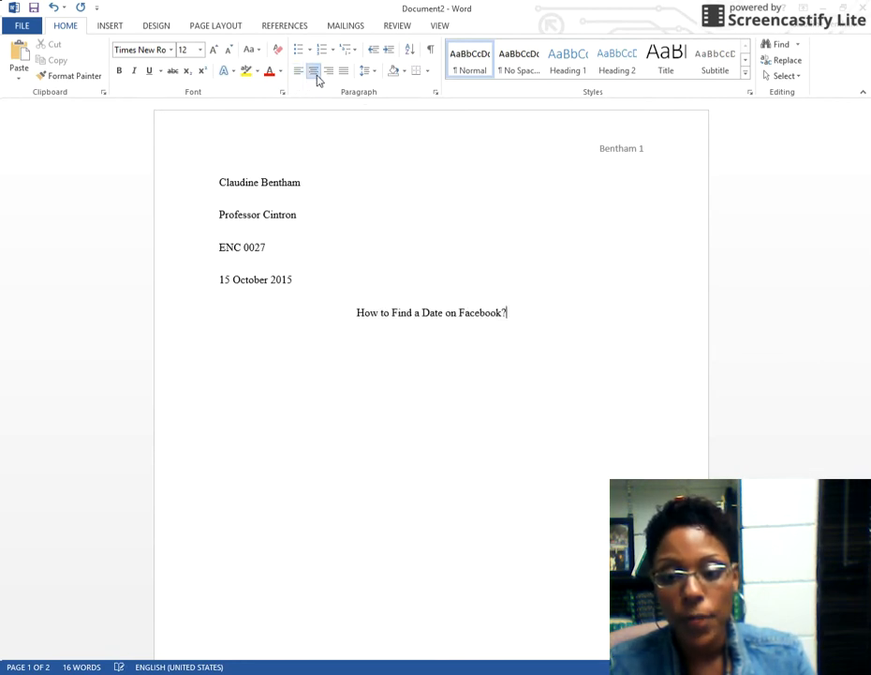
pyautogui.click(514, 313)
pyautogui.press('Return')
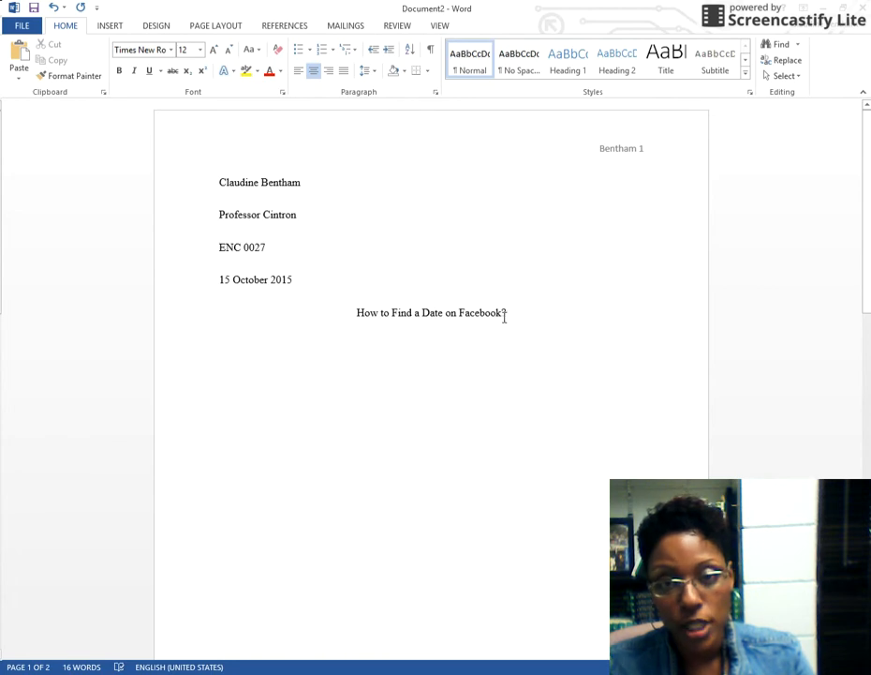
pyautogui.click(297, 75)
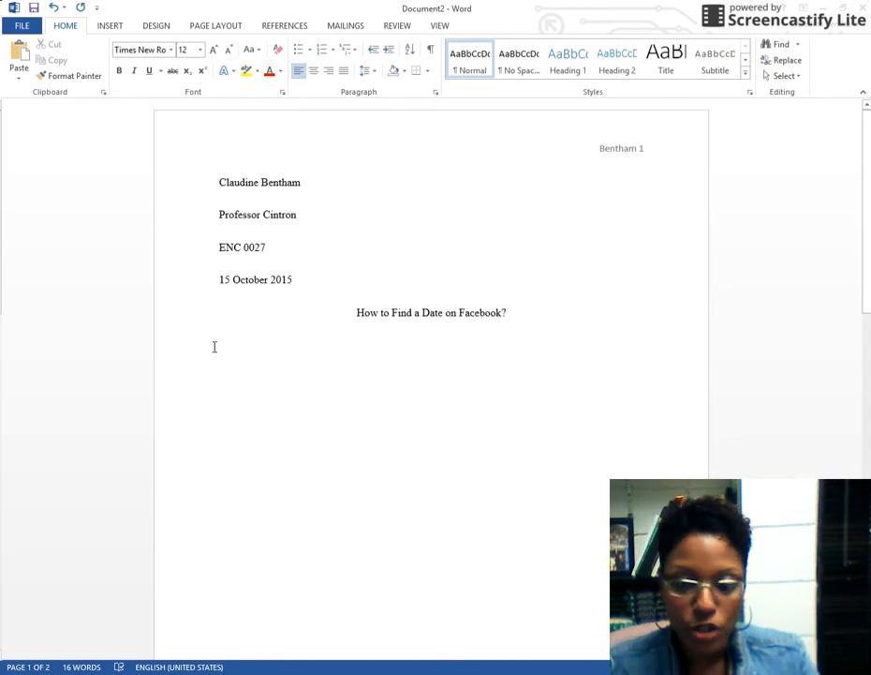
# Indent the first body line with a Tab, clearing away the practice text
pyautogui.write('fgbkfb')
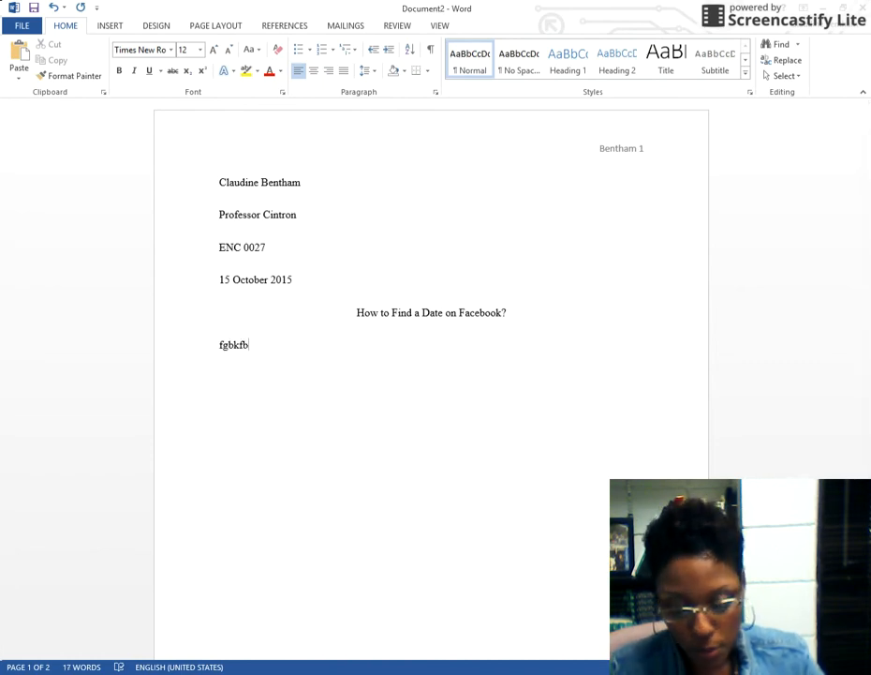
pyautogui.press('BackSpace')
pyautogui.press('BackSpace')
pyautogui.press('BackSpace')
pyautogui.press('BackSpace')
pyautogui.press('BackSpace')
pyautogui.press('BackSpace')
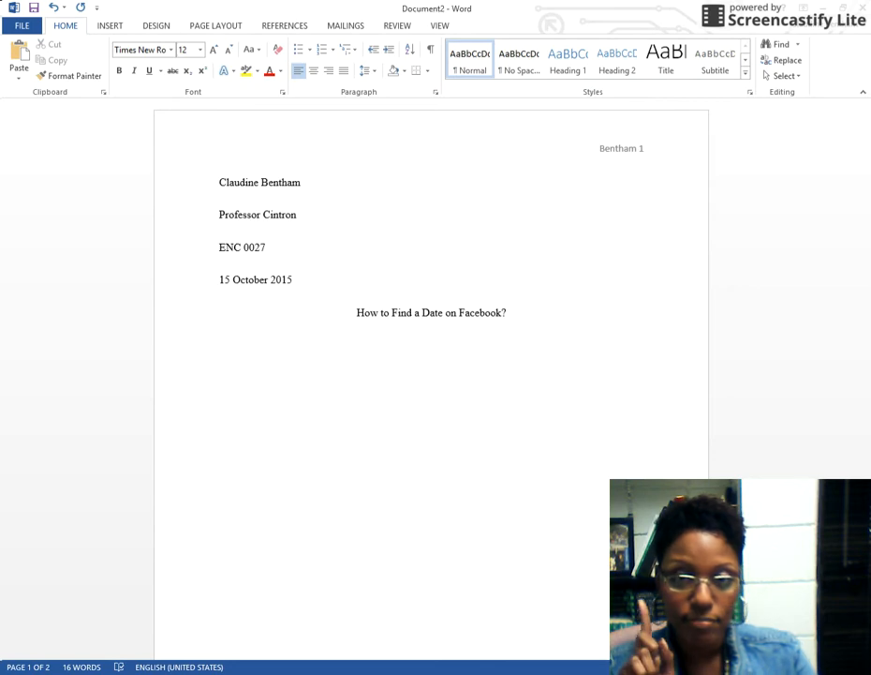
pyautogui.press('Tab')
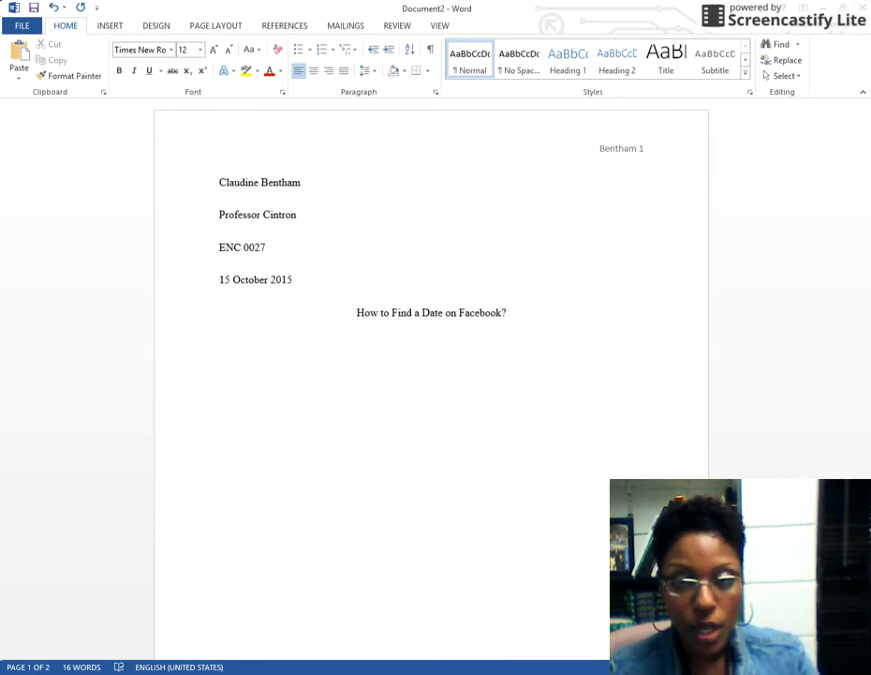
pyautogui.write('Flfjkddjkhd;fikh')
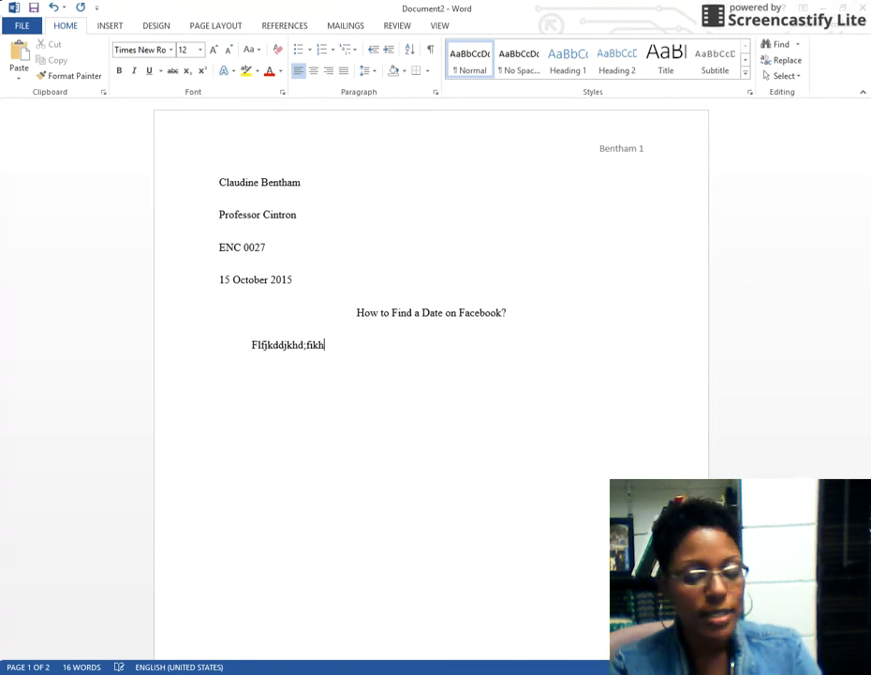
pyautogui.write(';fndo;hj;fidofcn')
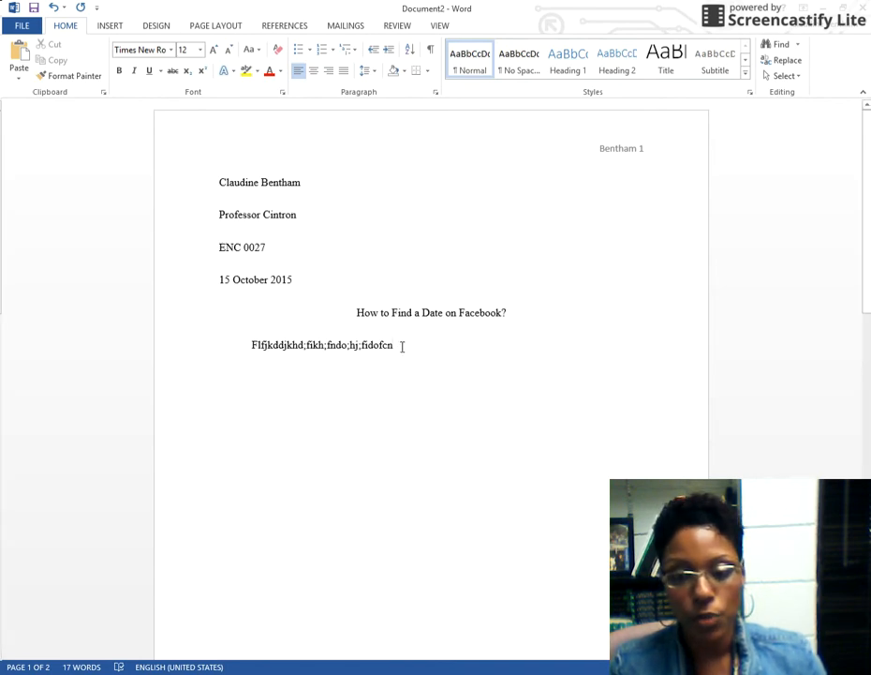
pyautogui.moveTo(394, 348); pyautogui.dragTo(251, 361)
pyautogui.press('BackSpace')
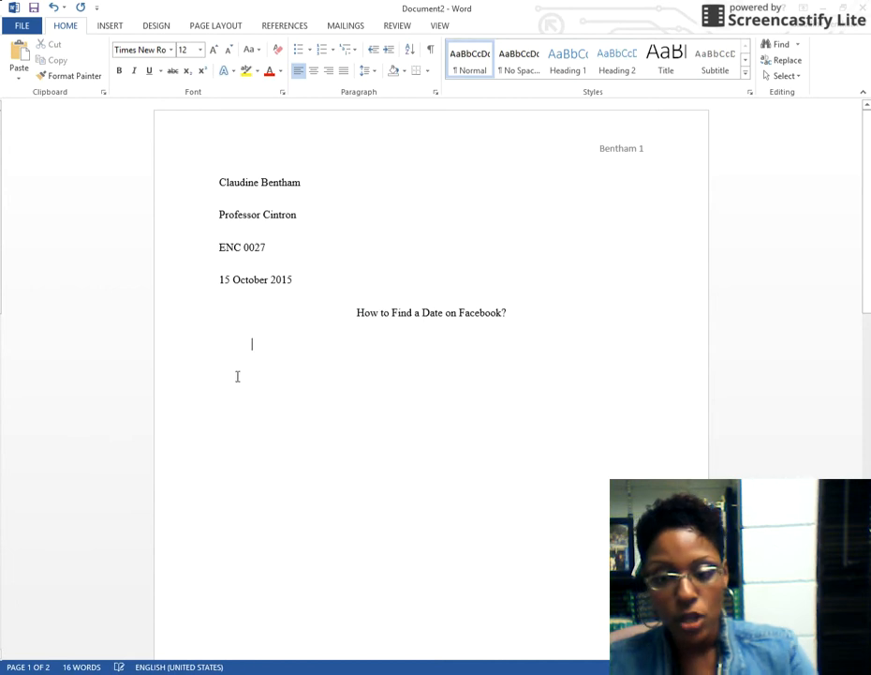